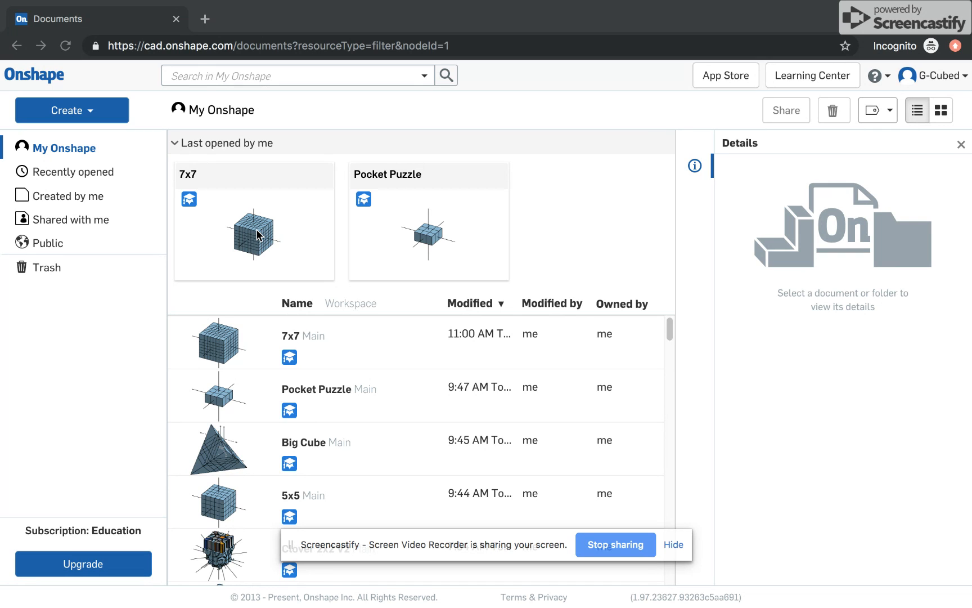
Step: Open the 7x7 document from the recently opened documents and hide the screen-sharing notice
{"action": "double_click", "coordinate": [258, 235]}
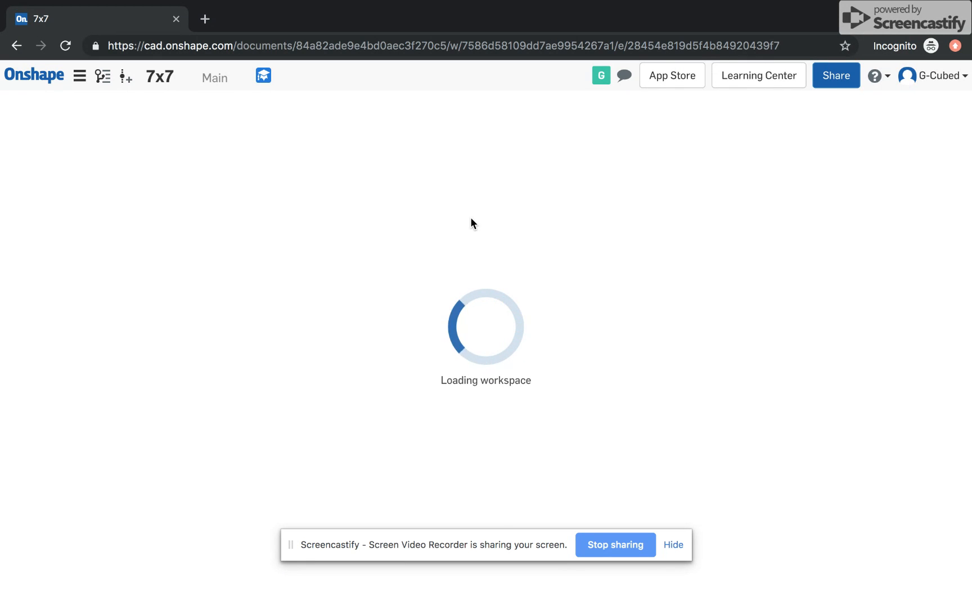
{"action": "left_click", "coordinate": [675, 546]}
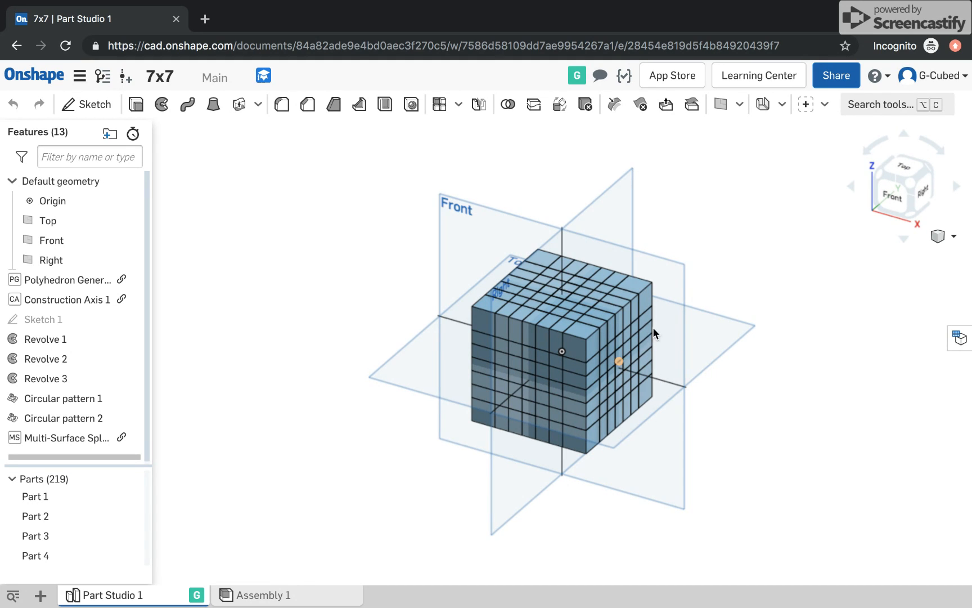
Step: Isolate the middle piece in the top row of the cube's front face by hiding the other parts, and examine its shape
{"action": "scroll", "coordinate": [667, 329], "scroll_direction": "up", "scroll_amount": 3}
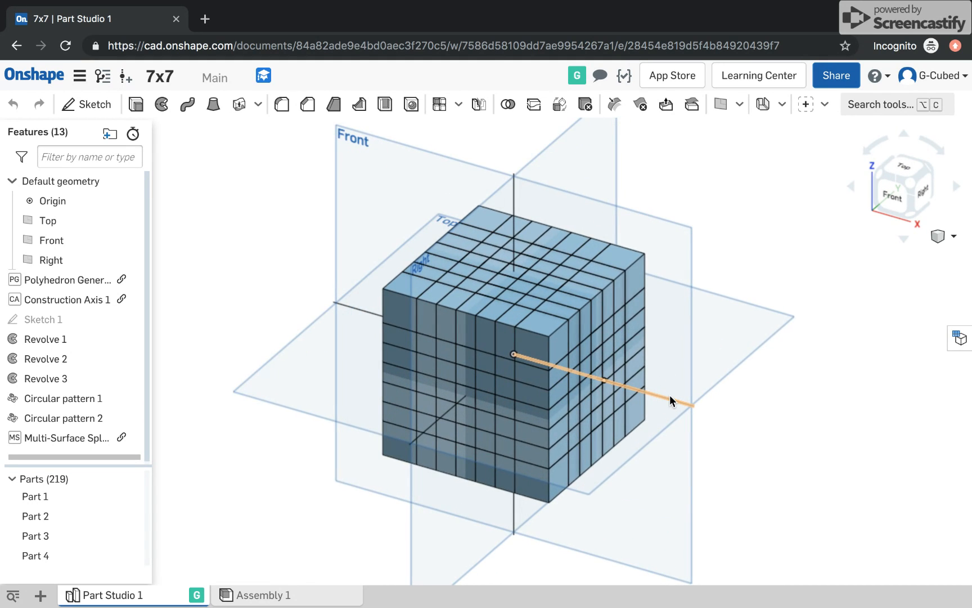
{"action": "scroll", "coordinate": [670, 396], "scroll_direction": "up", "scroll_amount": 3}
{"action": "mouse_move", "coordinate": [780, 275]}
{"action": "right_mouse_down"}
{"action": "mouse_move", "coordinate": [776, 242]}
{"action": "mouse_move", "coordinate": [765, 252]}
{"action": "mouse_move", "coordinate": [777, 256]}
{"action": "right_mouse_up"}
{"action": "scroll", "coordinate": [554, 362], "scroll_direction": "up", "scroll_amount": 5}
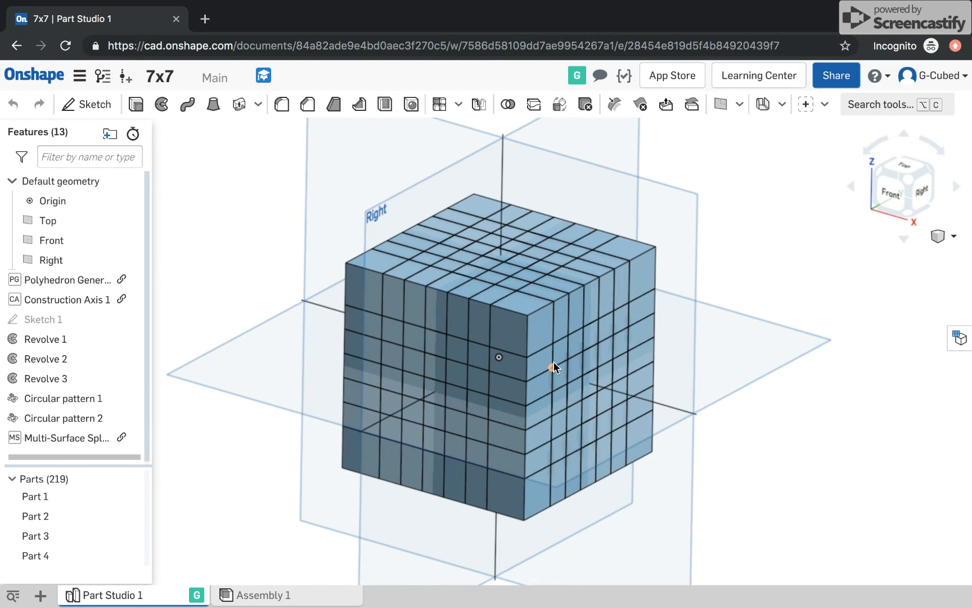
{"action": "scroll", "coordinate": [602, 337], "scroll_direction": "up", "scroll_amount": 3}
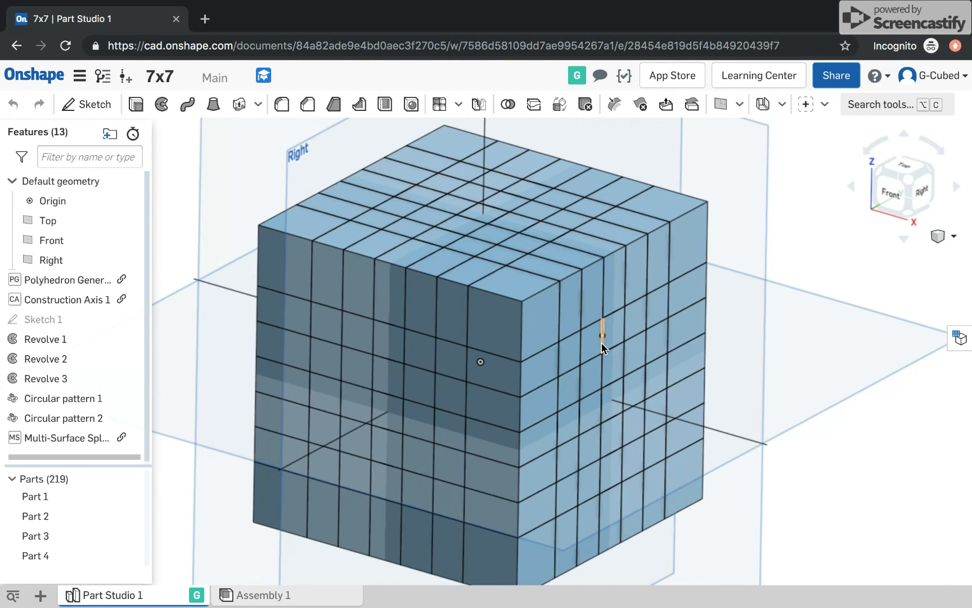
{"action": "left_click", "coordinate": [371, 282]}
{"action": "right_click", "coordinate": [372, 282]}
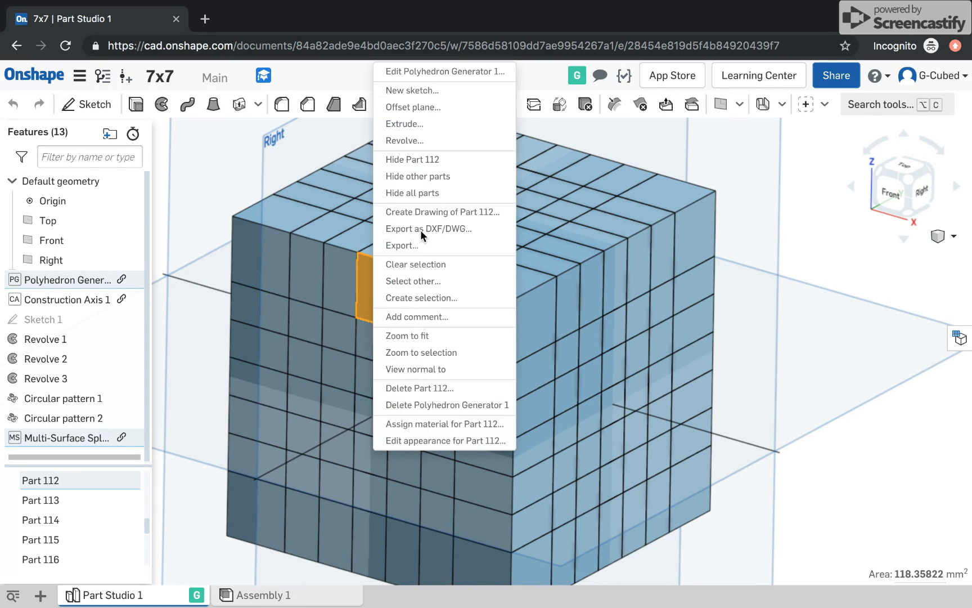
{"action": "left_click", "coordinate": [430, 176]}
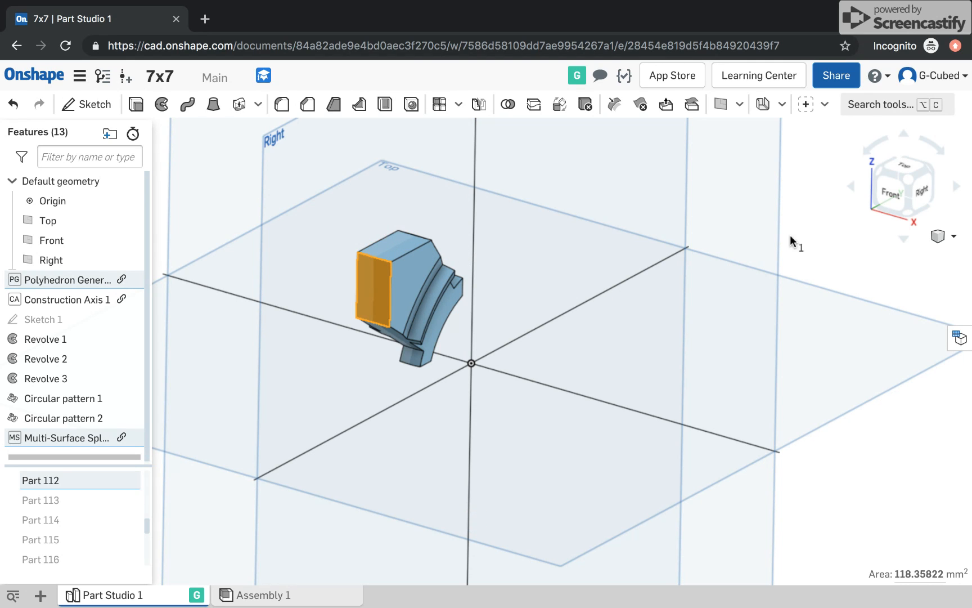
{"action": "right_click_drag", "start_coordinate": [793, 240], "coordinate": [711, 269]}
{"action": "scroll", "coordinate": [384, 222], "scroll_direction": "up", "scroll_amount": 3}
{"action": "right_click_drag", "start_coordinate": [384, 222], "coordinate": [541, 225]}
{"action": "scroll", "coordinate": [350, 212], "scroll_direction": "down", "scroll_amount": 5}
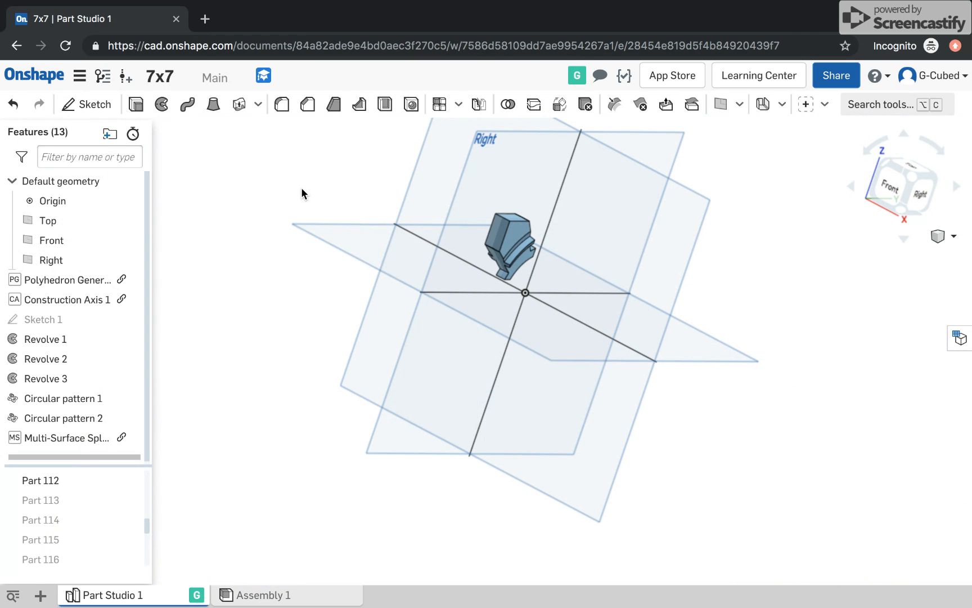
Step: Show all parts of the cube again
{"action": "right_click", "coordinate": [301, 188]}
{"action": "left_click", "coordinate": [374, 217]}
{"action": "mouse_move", "coordinate": [542, 246]}
{"action": "right_mouse_down"}
{"action": "mouse_move", "coordinate": [548, 276]}
{"action": "mouse_move", "coordinate": [512, 280]}
{"action": "mouse_move", "coordinate": [523, 253]}
{"action": "mouse_move", "coordinate": [532, 259]}
{"action": "right_mouse_up"}
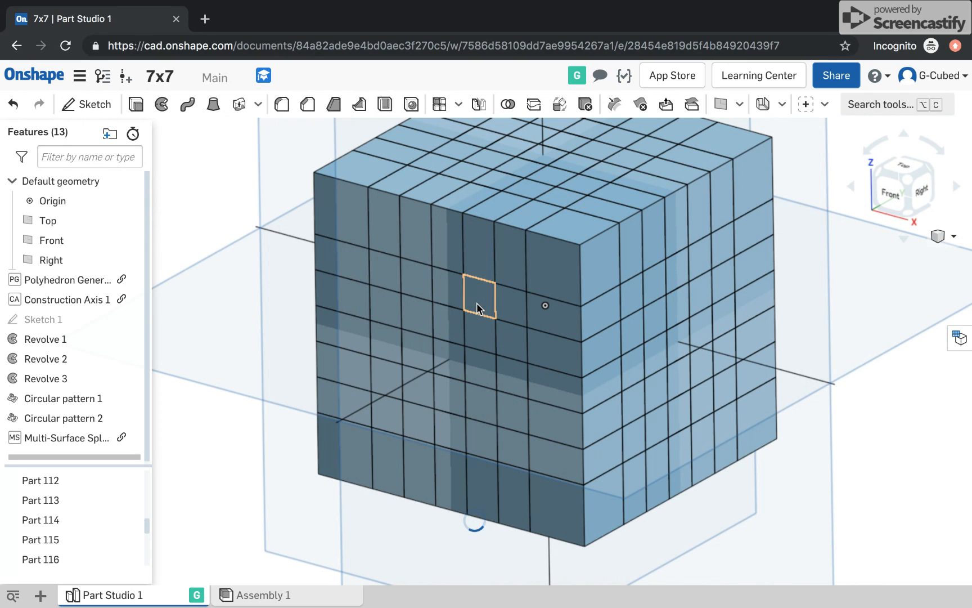
Step: Isolate the front face's upper-right corner piece and the 2×2 block of pieces diagonally adjacent to it, and examine how they interlock
{"action": "left_click", "coordinate": [476, 325]}
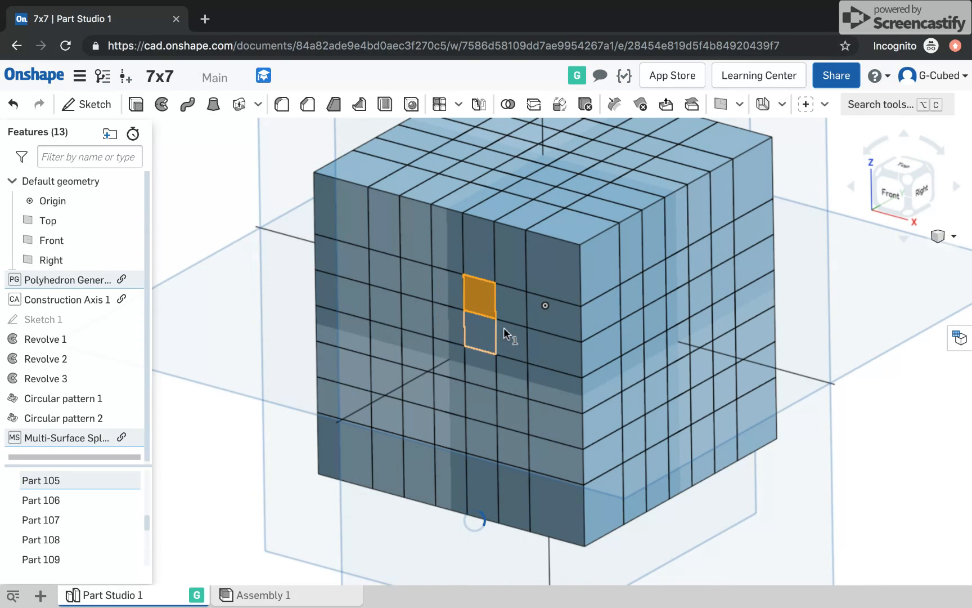
{"action": "left_click", "coordinate": [481, 332]}
{"action": "left_click", "coordinate": [511, 340]}
{"action": "left_click", "coordinate": [507, 308]}
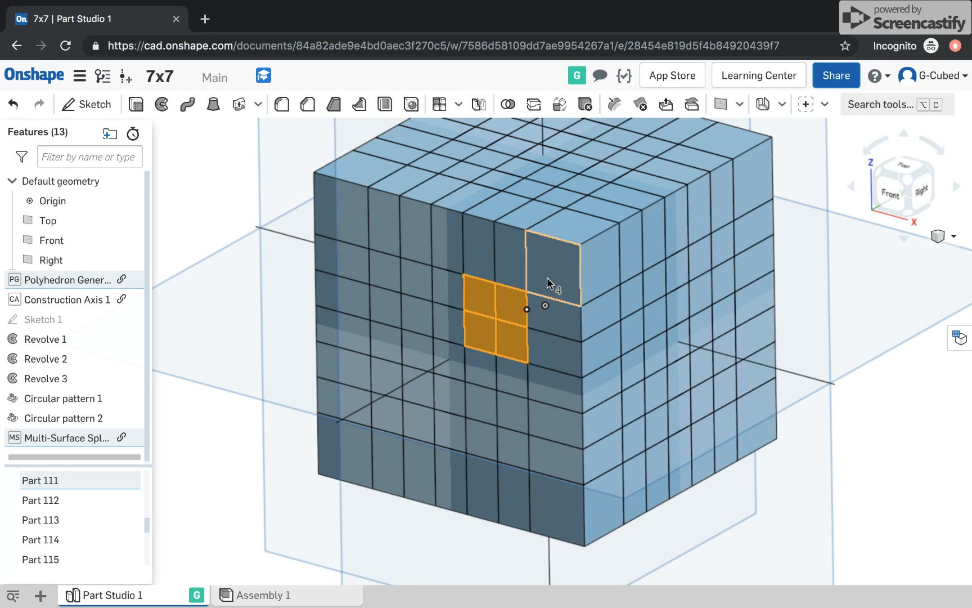
{"action": "left_click", "coordinate": [547, 276]}
{"action": "right_click", "coordinate": [545, 281]}
{"action": "left_click", "coordinate": [605, 325]}
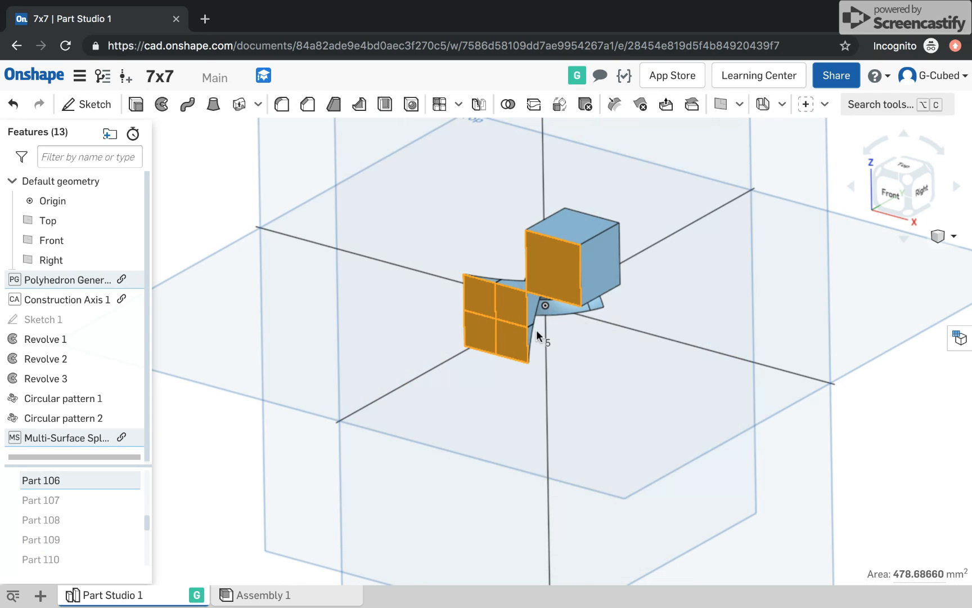
{"action": "scroll", "coordinate": [536, 330], "scroll_direction": "down", "scroll_amount": 3}
{"action": "key", "text": "Escape"}
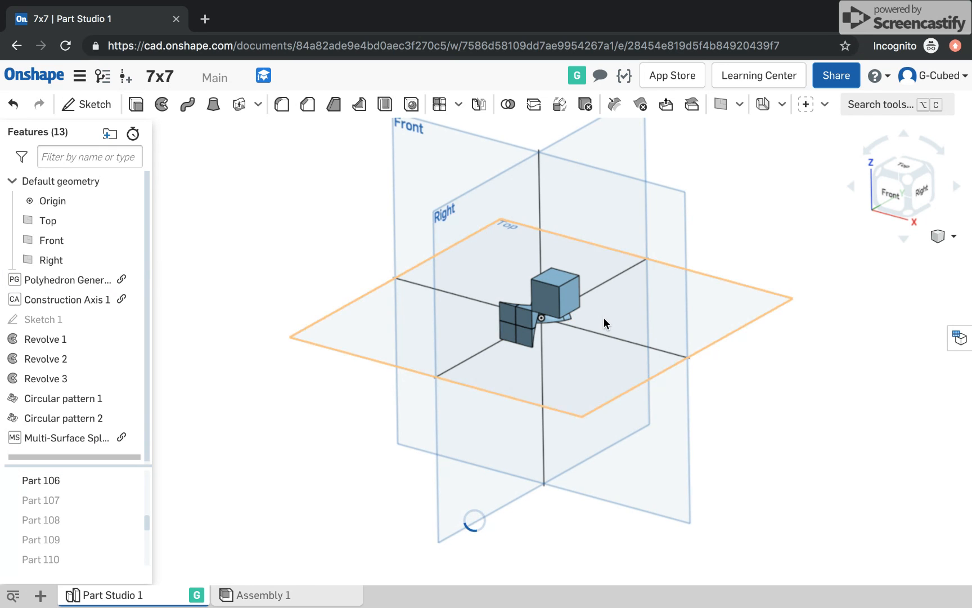
{"action": "scroll", "coordinate": [604, 316], "scroll_direction": "up", "scroll_amount": 5}
{"action": "right_click_drag", "start_coordinate": [603, 317], "coordinate": [579, 248]}
{"action": "right_click_drag", "start_coordinate": [638, 181], "coordinate": [557, 235]}
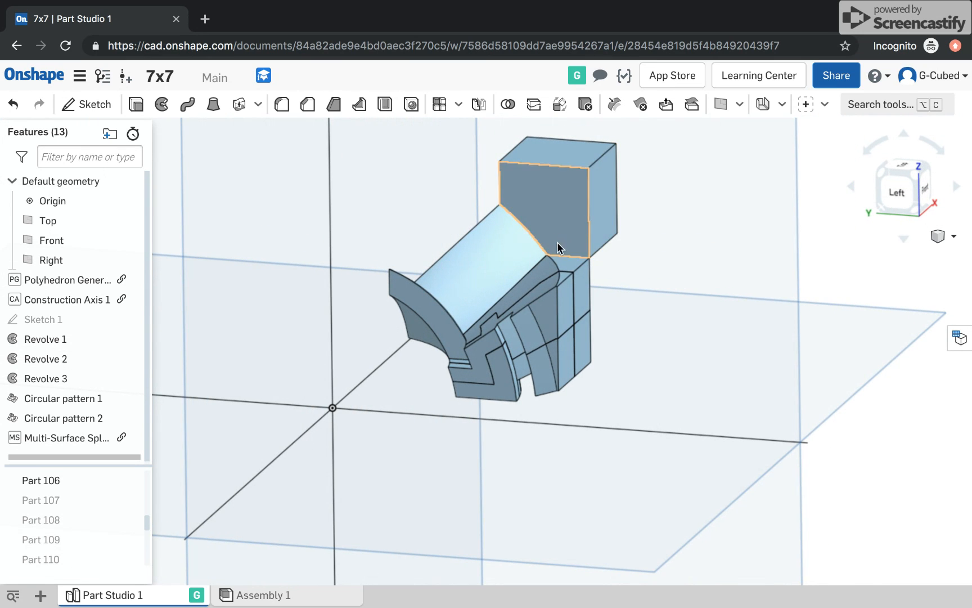
{"action": "mouse_move", "coordinate": [577, 308]}
{"action": "right_mouse_down"}
{"action": "mouse_move", "coordinate": [533, 246]}
{"action": "mouse_move", "coordinate": [552, 261]}
{"action": "mouse_move", "coordinate": [557, 305]}
{"action": "mouse_move", "coordinate": [579, 304]}
{"action": "right_mouse_up"}
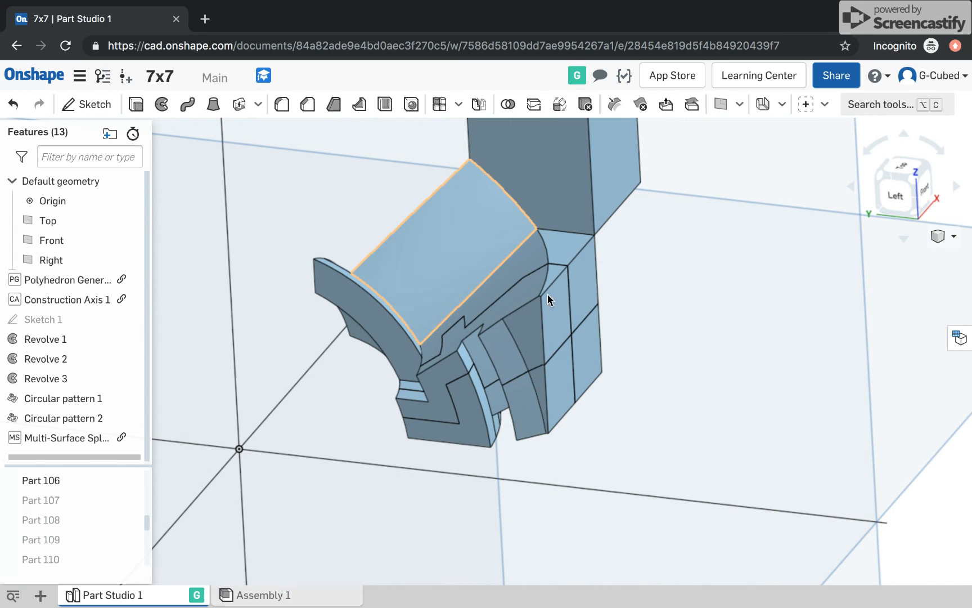
{"action": "right_click_drag", "start_coordinate": [547, 423], "coordinate": [489, 398]}
{"action": "scroll", "coordinate": [489, 399], "scroll_direction": "down", "scroll_amount": 6}
Step: Restore the visibility of all hidden parts and view the complete cube
{"action": "right_click", "coordinate": [894, 371]}
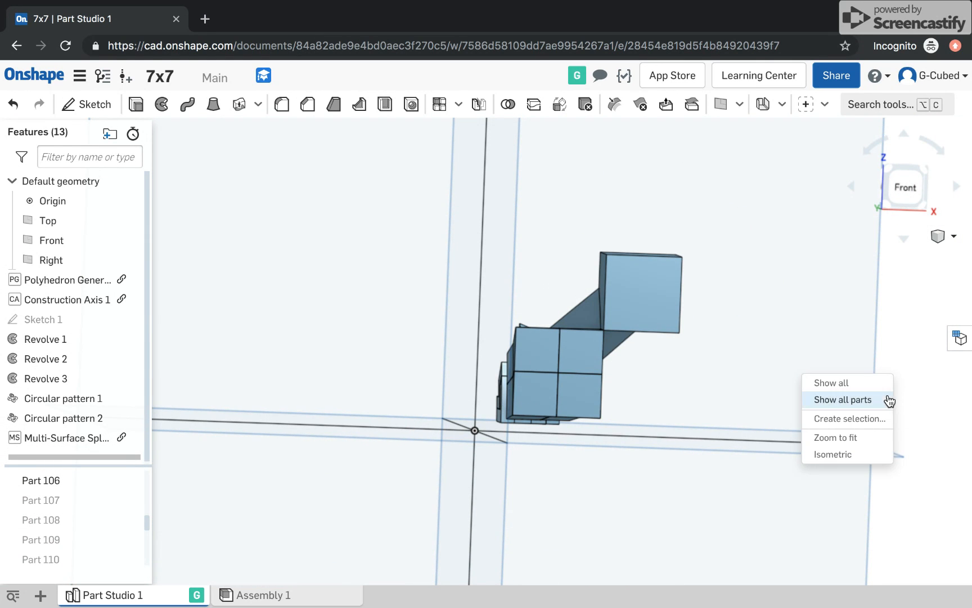
{"action": "left_click", "coordinate": [889, 401]}
{"action": "scroll", "coordinate": [527, 413], "scroll_direction": "down", "scroll_amount": 3}
{"action": "right_click_drag", "start_coordinate": [527, 413], "coordinate": [590, 319]}
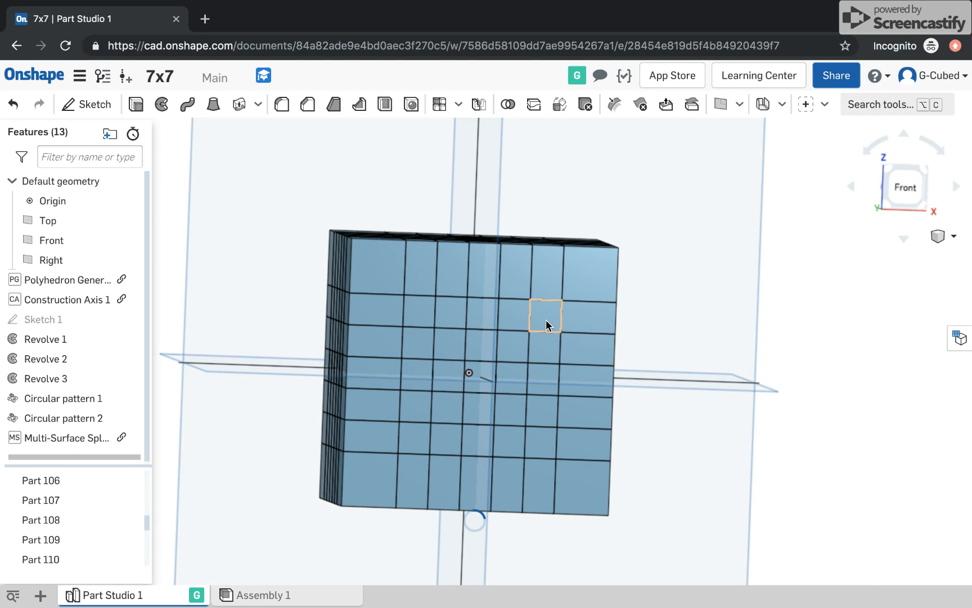
{"action": "right_click_drag", "start_coordinate": [749, 326], "coordinate": [704, 346]}
{"action": "scroll", "coordinate": [354, 324], "scroll_direction": "down", "scroll_amount": 4}
{"action": "scroll", "coordinate": [544, 308], "scroll_direction": "up", "scroll_amount": 3}
{"action": "mouse_move", "coordinate": [544, 307]}
{"action": "right_mouse_down"}
{"action": "mouse_move", "coordinate": [546, 289]}
{"action": "mouse_move", "coordinate": [555, 293]}
{"action": "mouse_move", "coordinate": [544, 305]}
{"action": "right_mouse_up"}
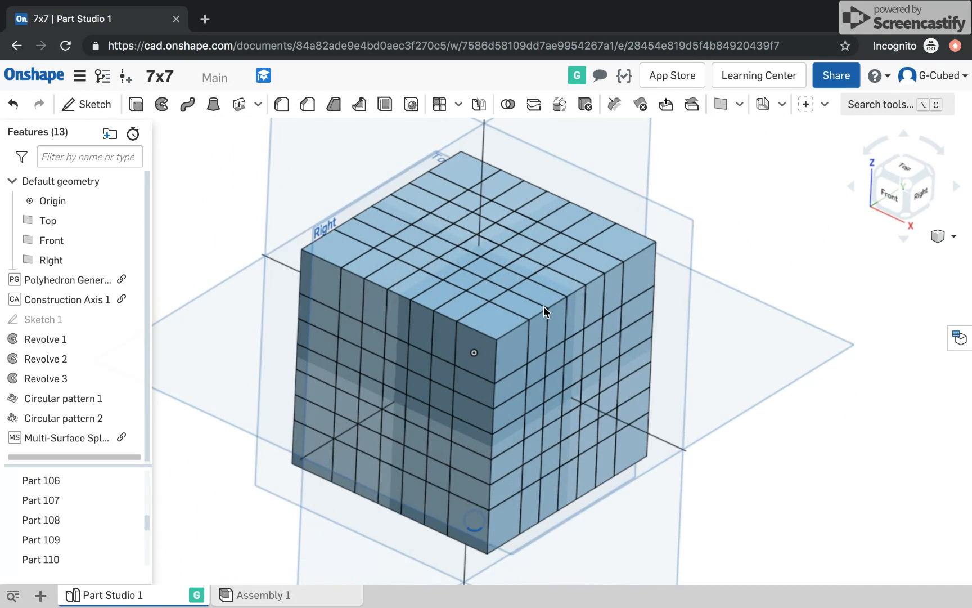
Step: Open the Polyhedron Generator 1 feature, review its cube type, origin and edge length, and accept it
{"action": "double_click", "coordinate": [50, 284]}
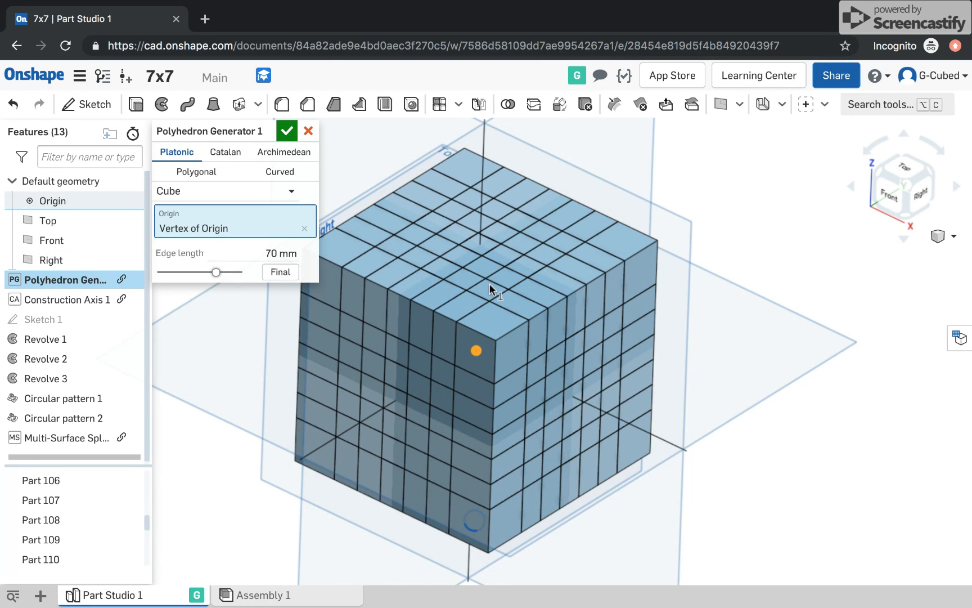
{"action": "scroll", "coordinate": [523, 276], "scroll_direction": "down", "scroll_amount": 1}
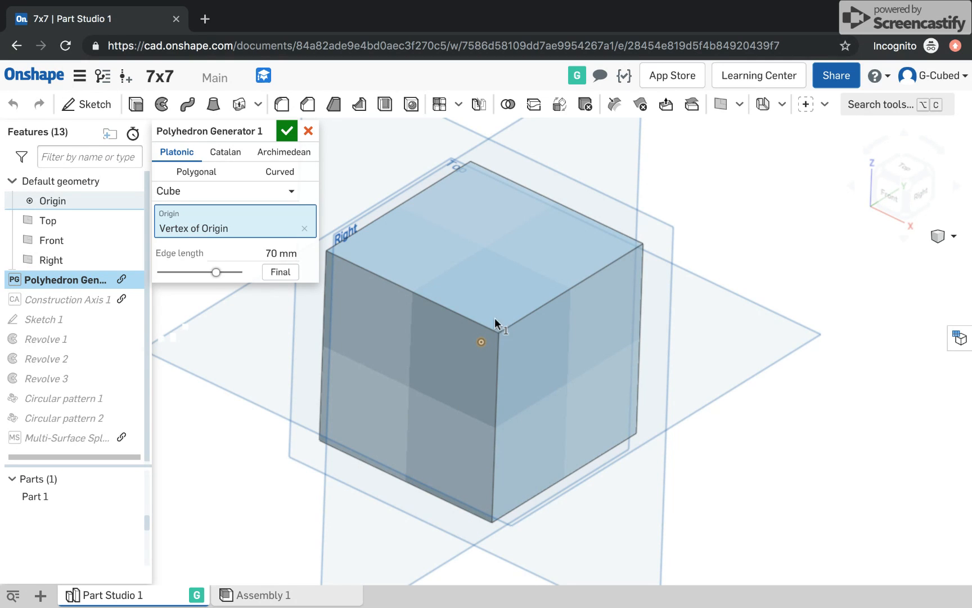
{"action": "mouse_move", "coordinate": [721, 248]}
{"action": "right_mouse_down"}
{"action": "mouse_move", "coordinate": [721, 224]}
{"action": "mouse_move", "coordinate": [740, 217]}
{"action": "mouse_move", "coordinate": [720, 230]}
{"action": "mouse_move", "coordinate": [734, 277]}
{"action": "mouse_move", "coordinate": [731, 226]}
{"action": "mouse_move", "coordinate": [720, 243]}
{"action": "mouse_move", "coordinate": [717, 230]}
{"action": "mouse_move", "coordinate": [737, 233]}
{"action": "mouse_move", "coordinate": [720, 262]}
{"action": "mouse_move", "coordinate": [721, 221]}
{"action": "mouse_move", "coordinate": [721, 241]}
{"action": "right_mouse_up"}
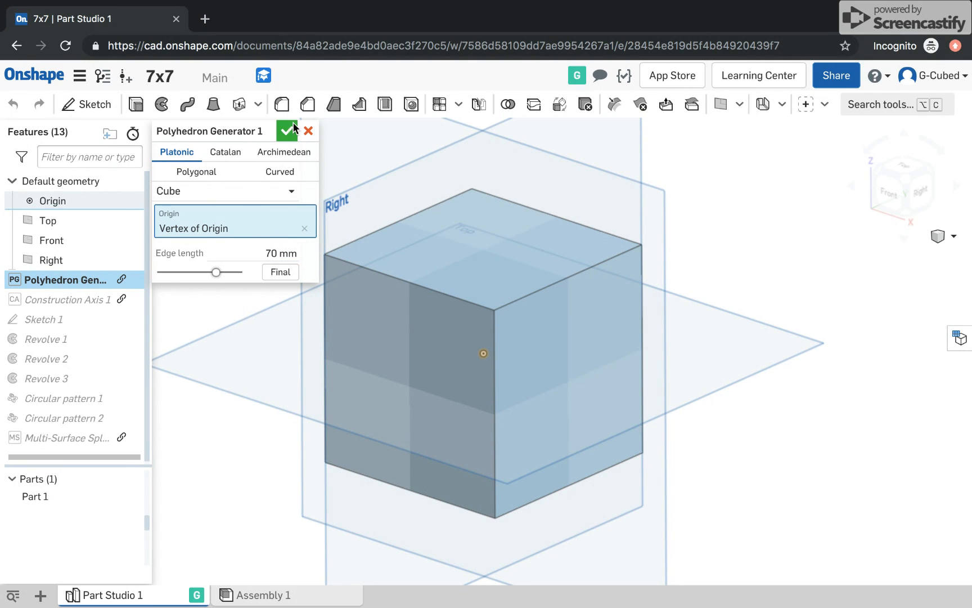
{"action": "scroll", "coordinate": [770, 303], "scroll_direction": "down", "scroll_amount": 2}
{"action": "scroll", "coordinate": [588, 335], "scroll_direction": "up", "scroll_amount": 1}
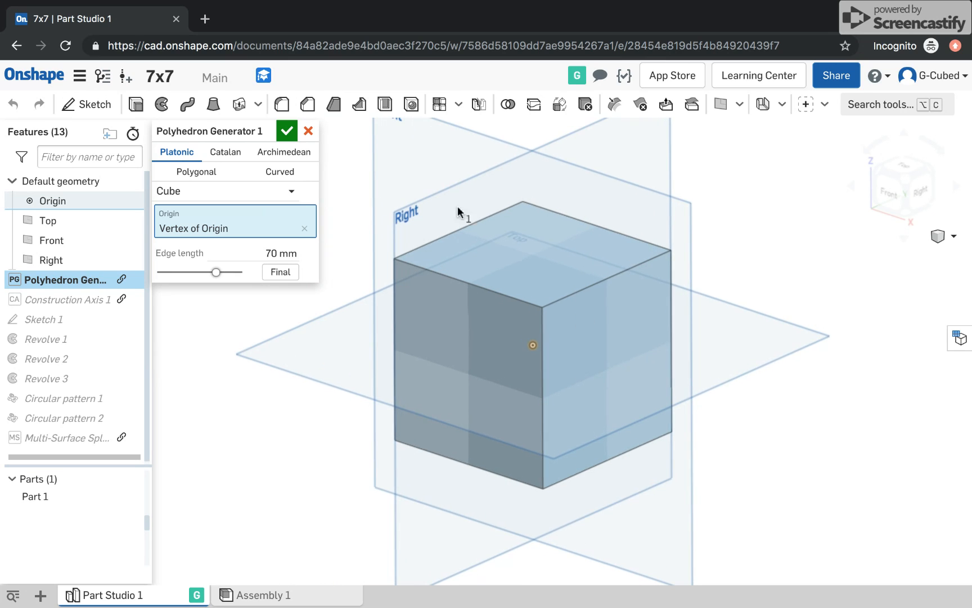
{"action": "scroll", "coordinate": [645, 351], "scroll_direction": "up", "scroll_amount": 1}
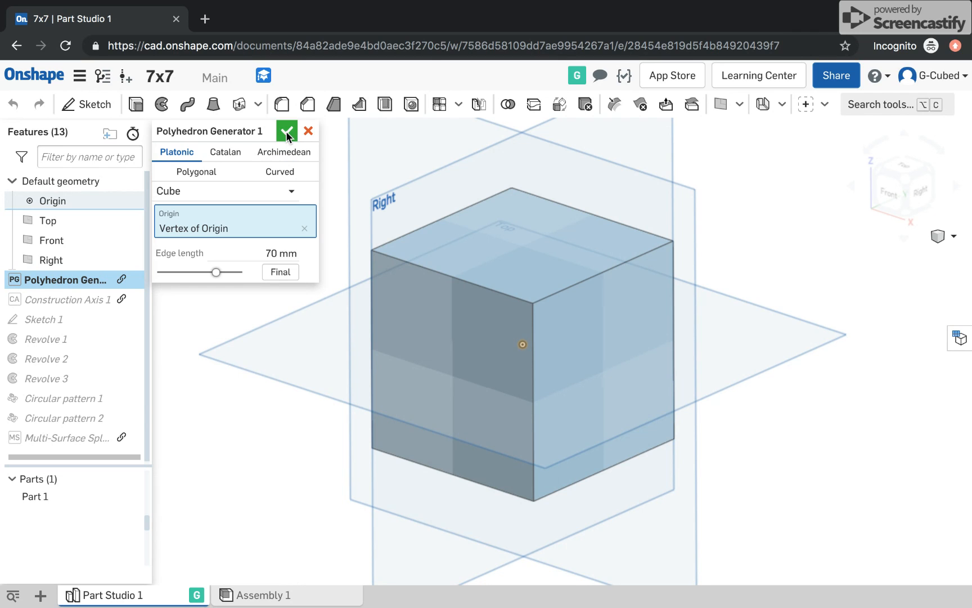
{"action": "scroll", "coordinate": [577, 337], "scroll_direction": "up", "scroll_amount": 1}
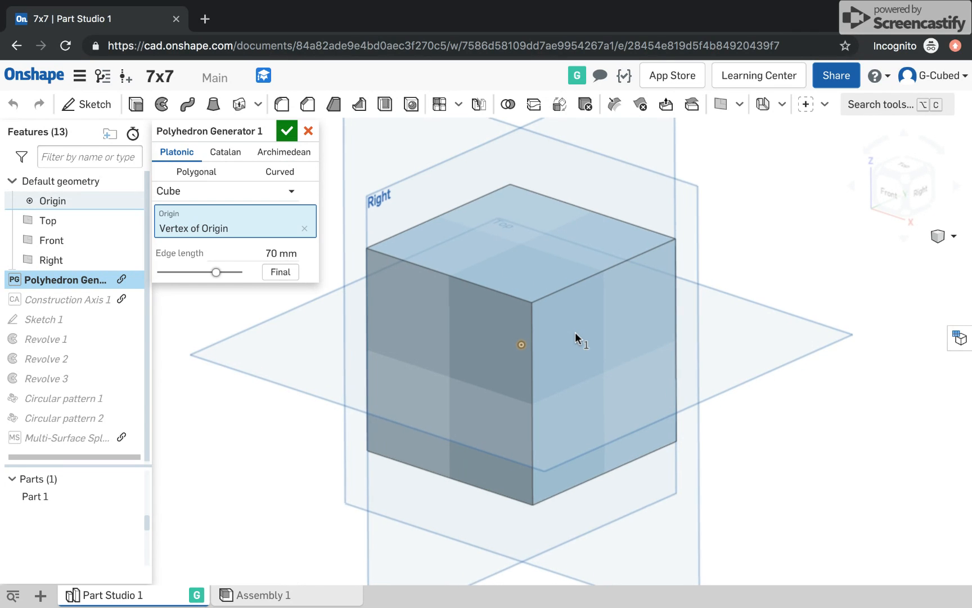
{"action": "scroll", "coordinate": [731, 365], "scroll_direction": "up", "scroll_amount": 1}
{"action": "scroll", "coordinate": [731, 364], "scroll_direction": "up", "scroll_amount": 1}
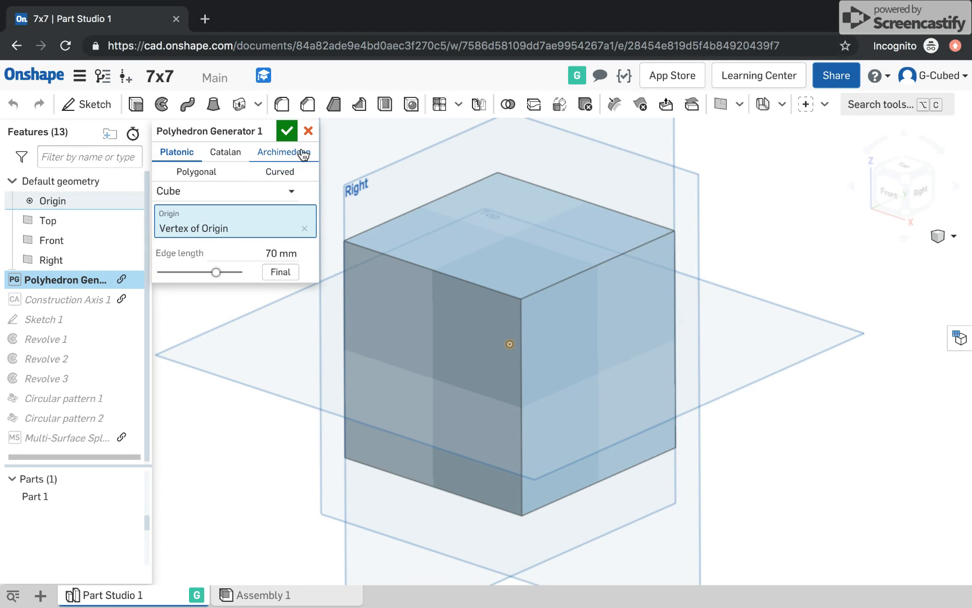
{"action": "left_click", "coordinate": [287, 131]}
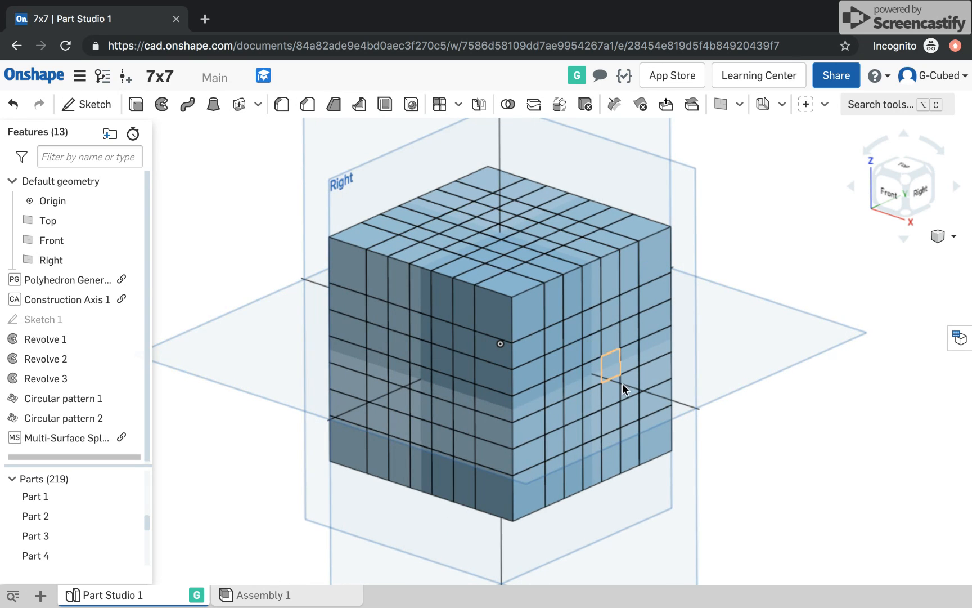
Step: Select the three construction axes running from the origin through the cube's faces to identify them, and clear the selection
{"action": "left_click", "coordinate": [613, 382]}
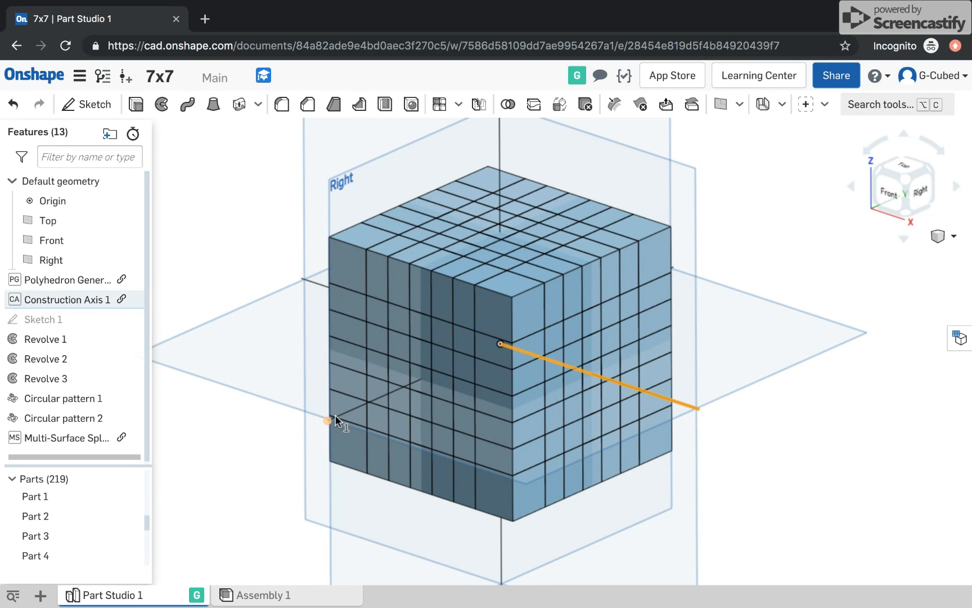
{"action": "left_click", "coordinate": [500, 201]}
{"action": "left_click", "coordinate": [499, 200]}
{"action": "left_click", "coordinate": [497, 149]}
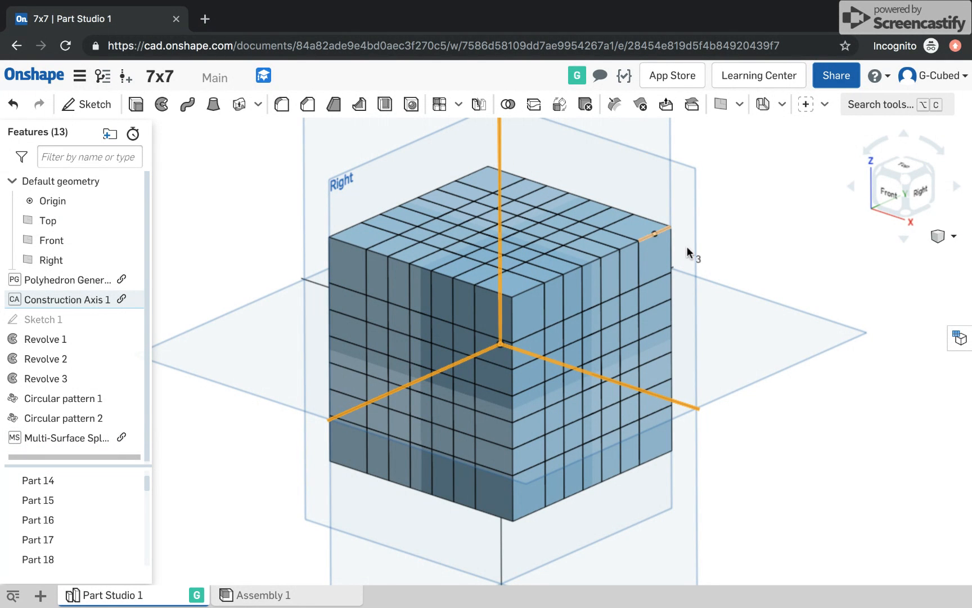
{"action": "left_click", "coordinate": [762, 220]}
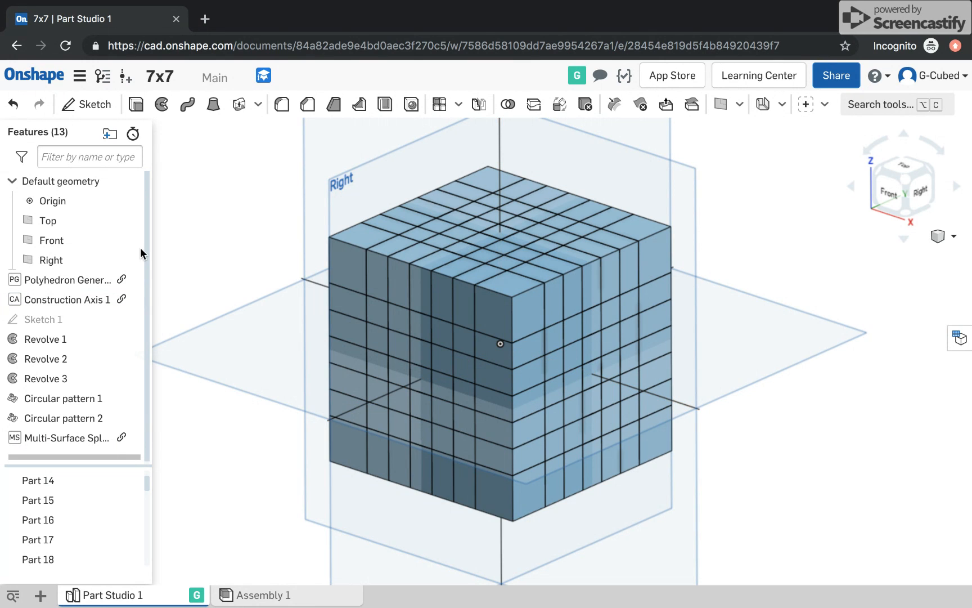
Step: Review the Construction Axis 1 feature's origin, Through faces of body option, polyhedron and axis length, and accept it
{"action": "double_click", "coordinate": [42, 299]}
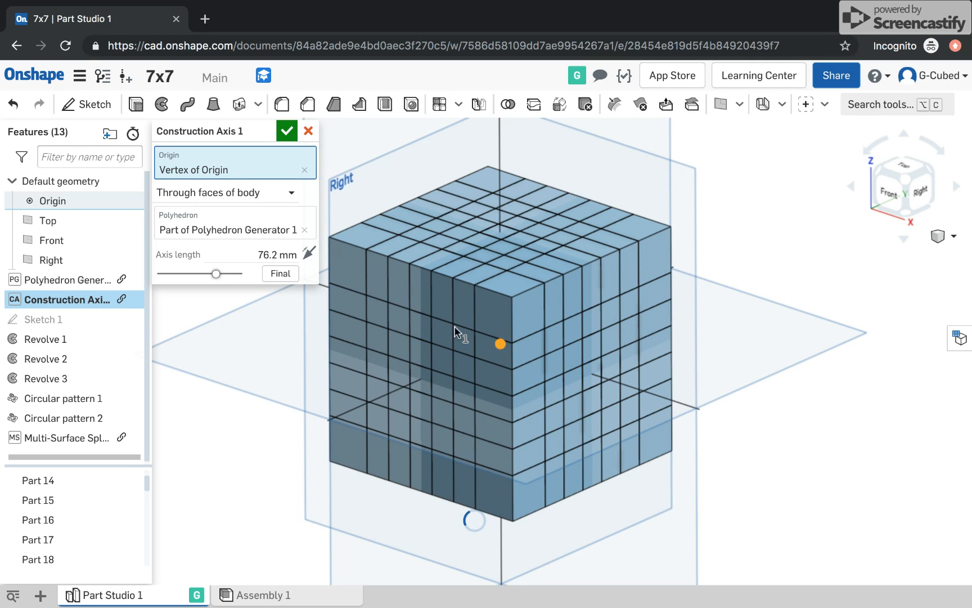
{"action": "left_click", "coordinate": [264, 202]}
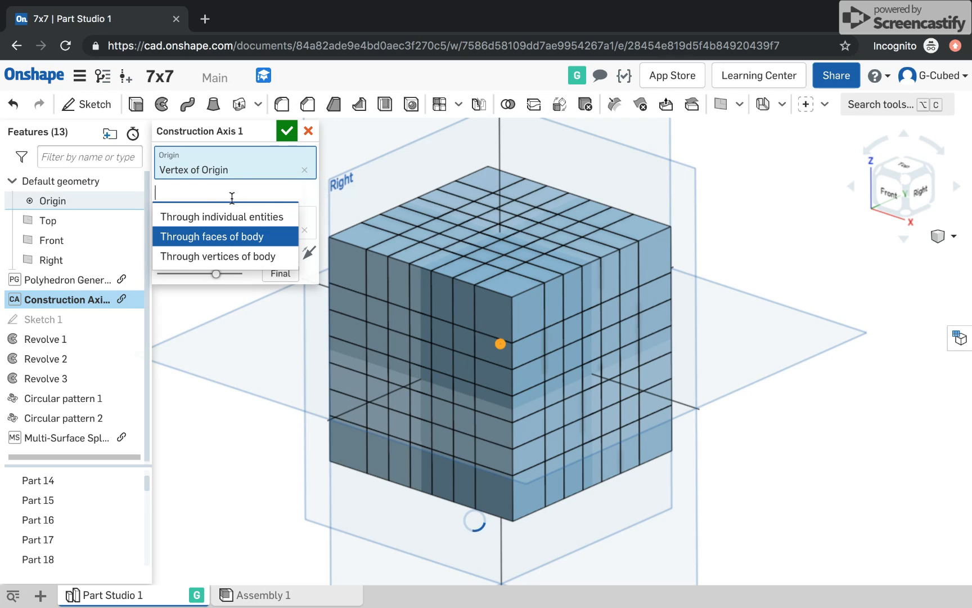
{"action": "left_click", "coordinate": [221, 236]}
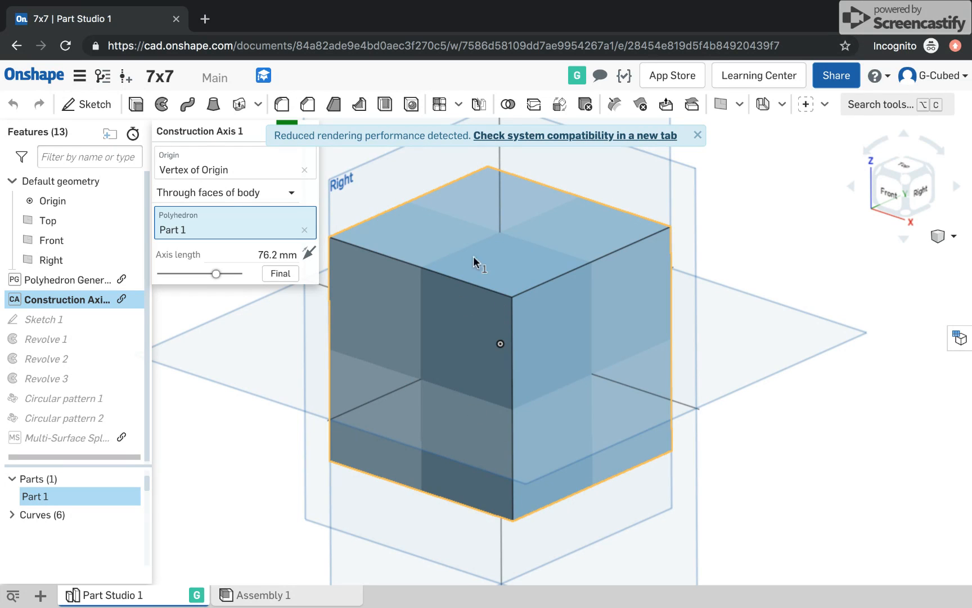
{"action": "left_click", "coordinate": [700, 135]}
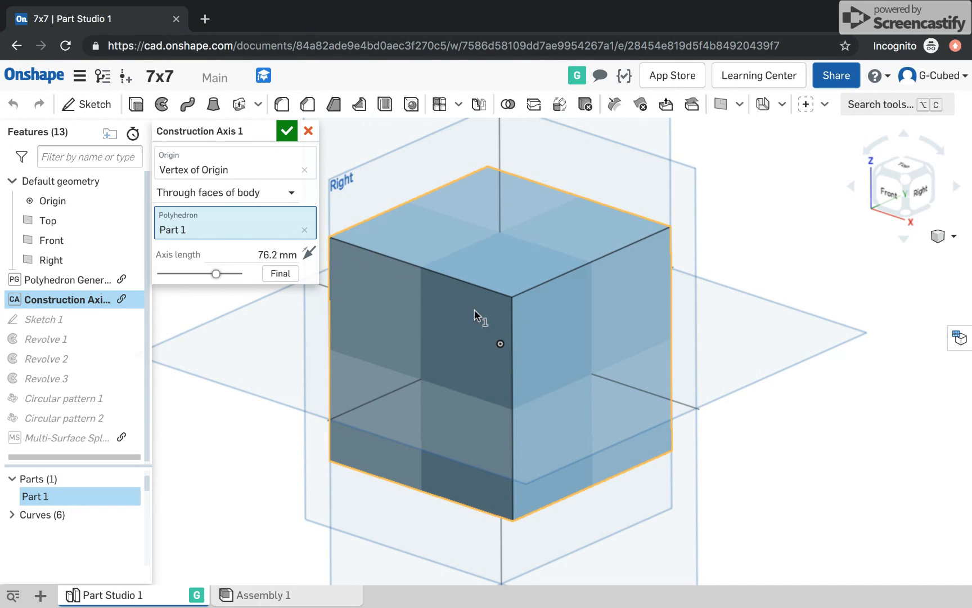
{"action": "left_click", "coordinate": [254, 253]}
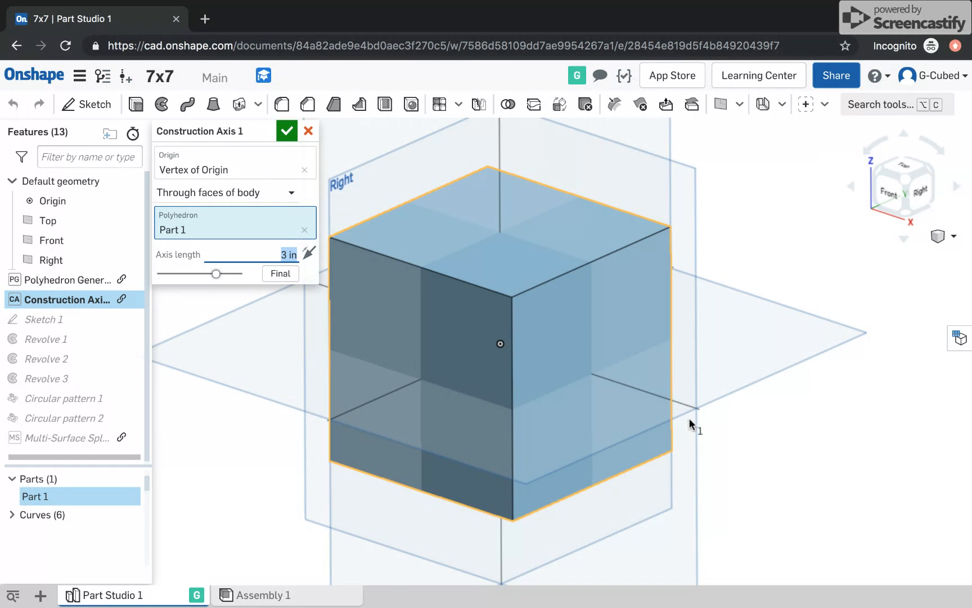
{"action": "left_click", "coordinate": [287, 132]}
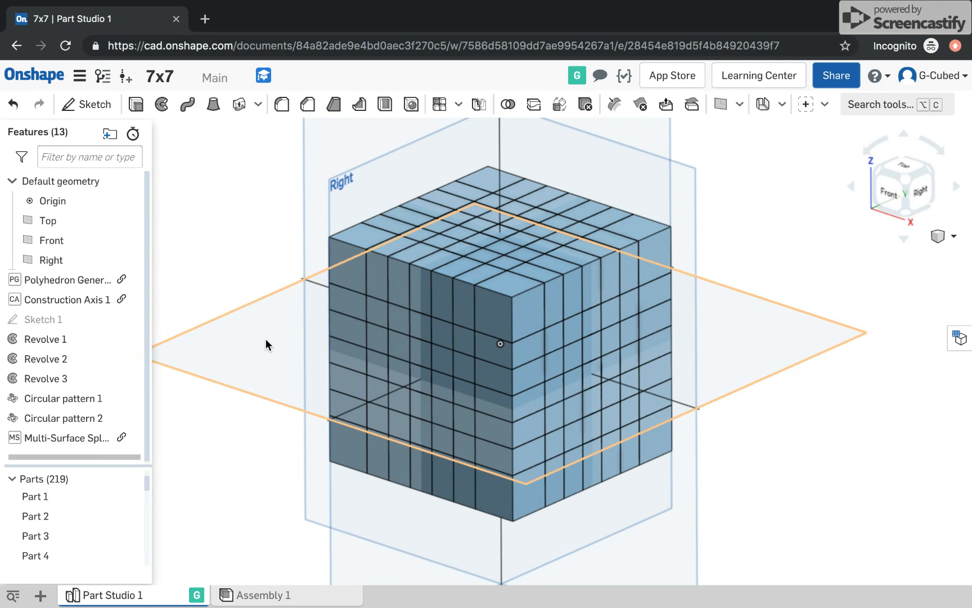
Step: Open Sketch 1 on the Front plane for editing and view its profile lines straight from the front
{"action": "left_click", "coordinate": [32, 314]}
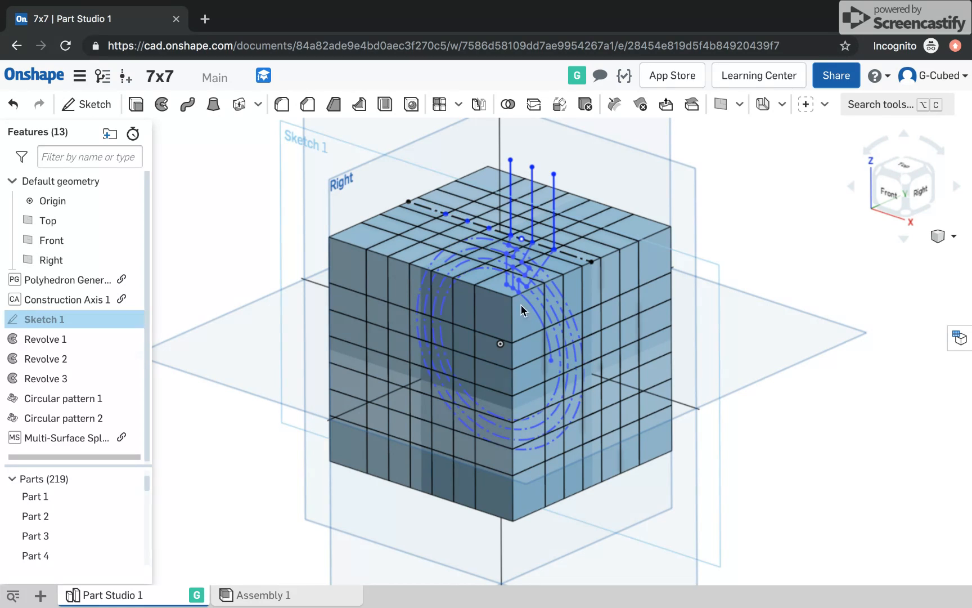
{"action": "left_click", "coordinate": [888, 192]}
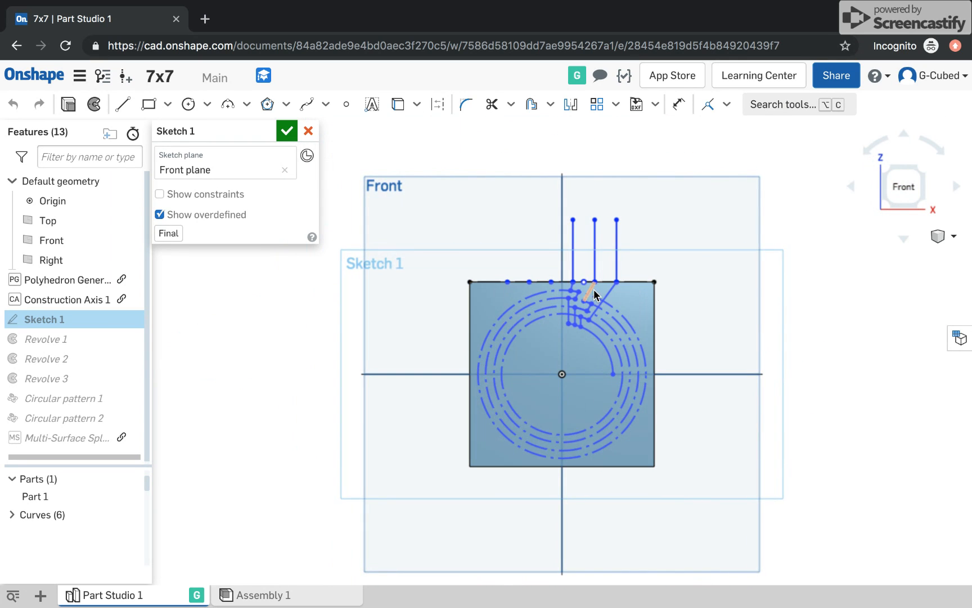
{"action": "scroll", "coordinate": [594, 292], "scroll_direction": "up", "scroll_amount": 3}
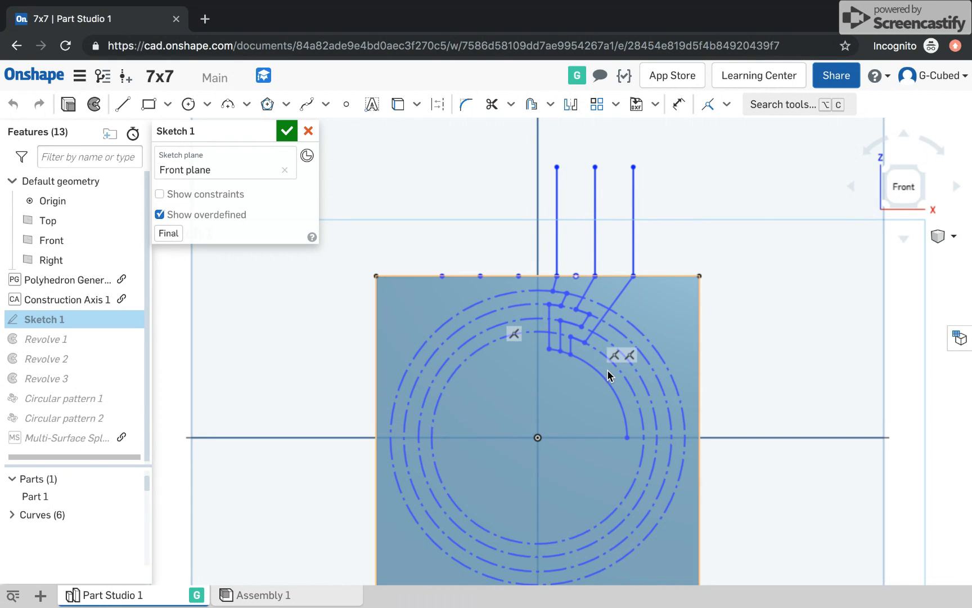
{"action": "scroll", "coordinate": [608, 374], "scroll_direction": "up", "scroll_amount": 3}
Step: Delete the four concentric construction circles around the origin from Sketch 1
{"action": "left_click", "coordinate": [455, 268]}
{"action": "left_click", "coordinate": [460, 289]}
{"action": "left_click", "coordinate": [462, 312]}
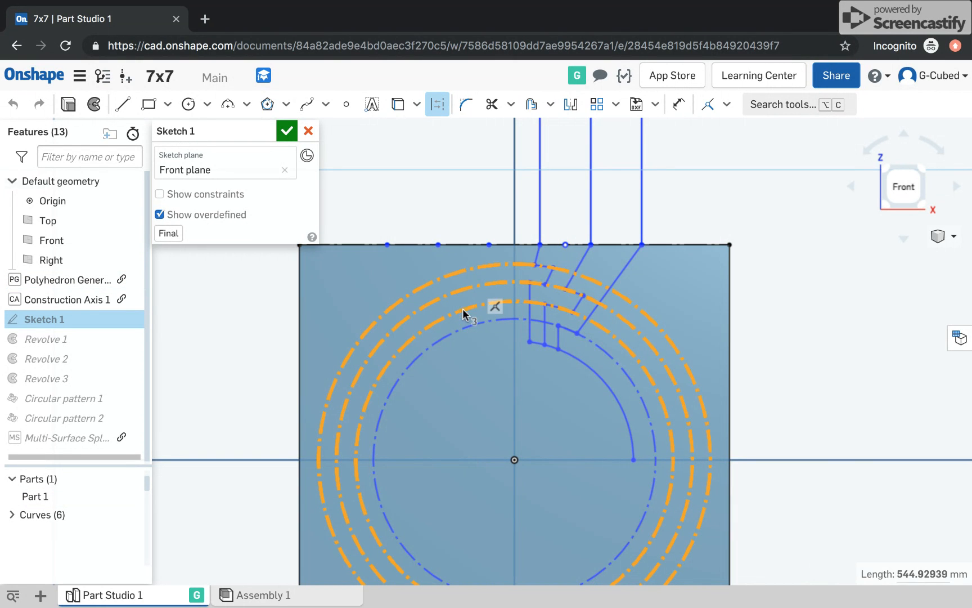
{"action": "left_click", "coordinate": [467, 322]}
{"action": "key", "text": "Escape"}
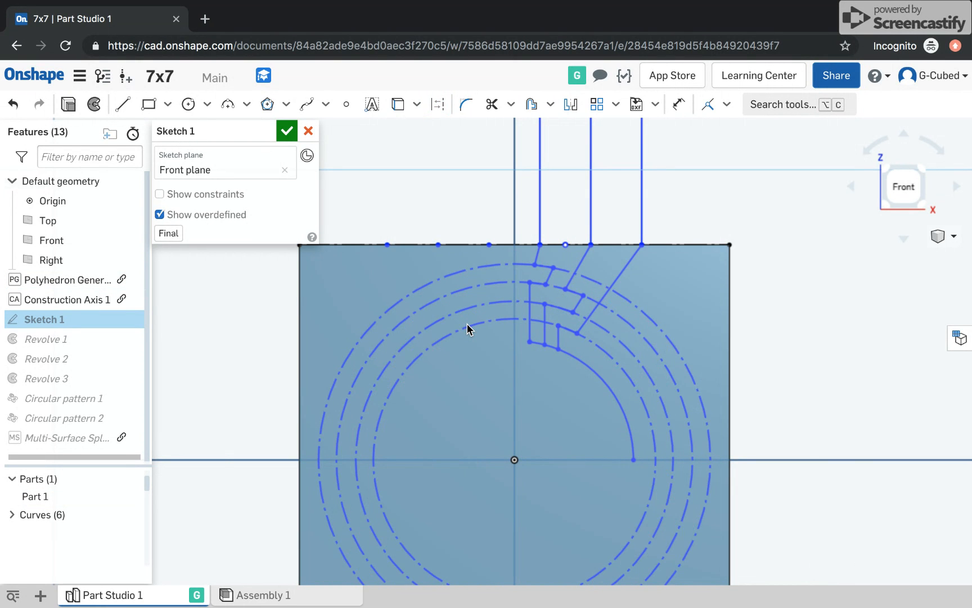
{"action": "key", "text": "Delete"}
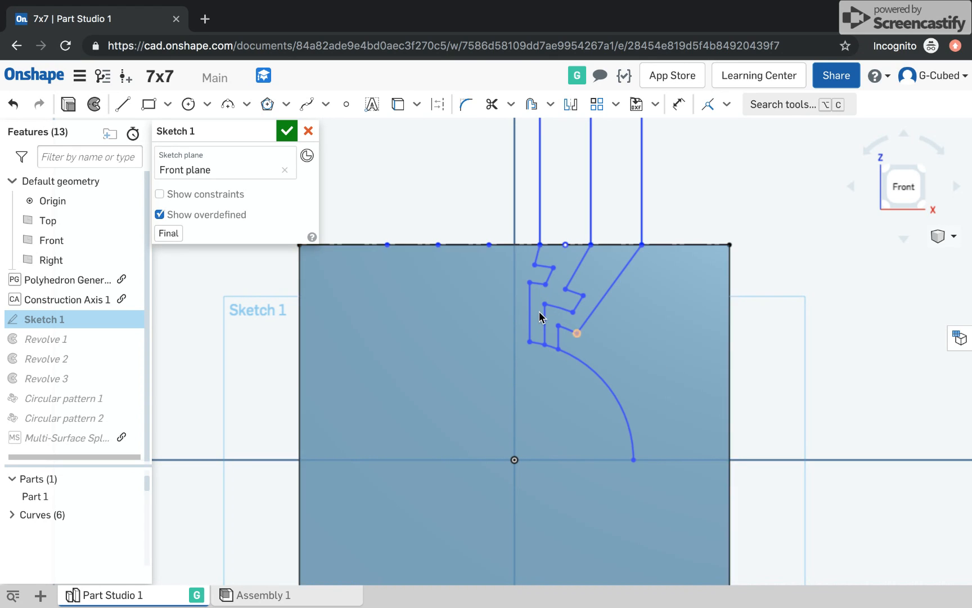
Step: Select the five inner segments of the construction line along the cube's upper edge to identify them, and clear the selection
{"action": "scroll", "coordinate": [540, 313], "scroll_direction": "down", "scroll_amount": 2}
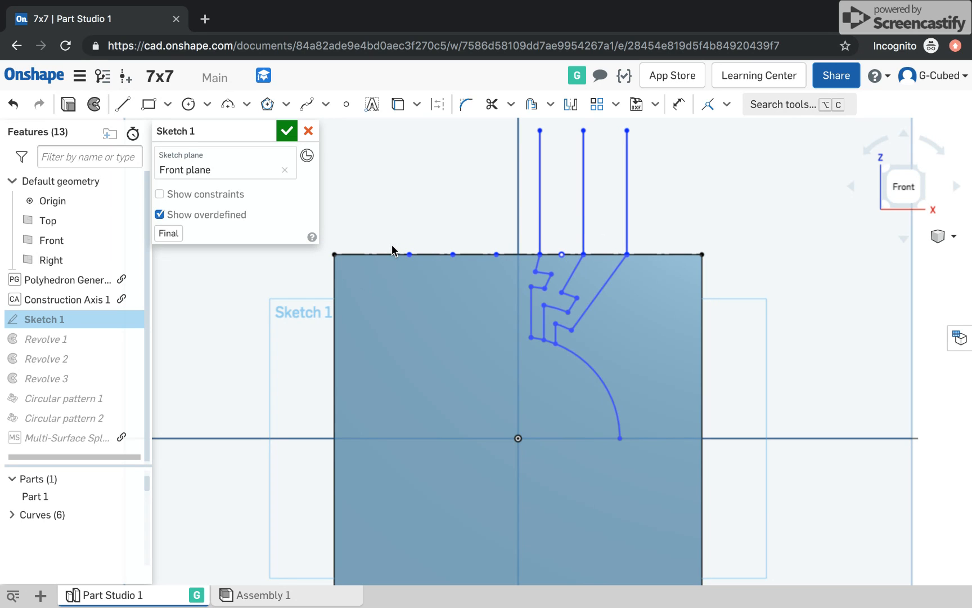
{"action": "key", "text": "d"}
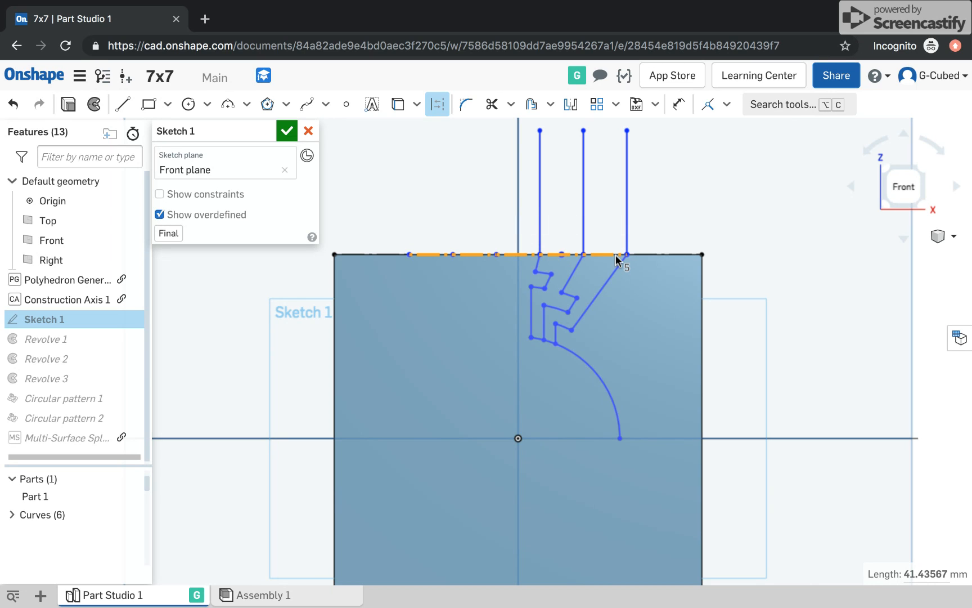
{"action": "key", "text": "Escape"}
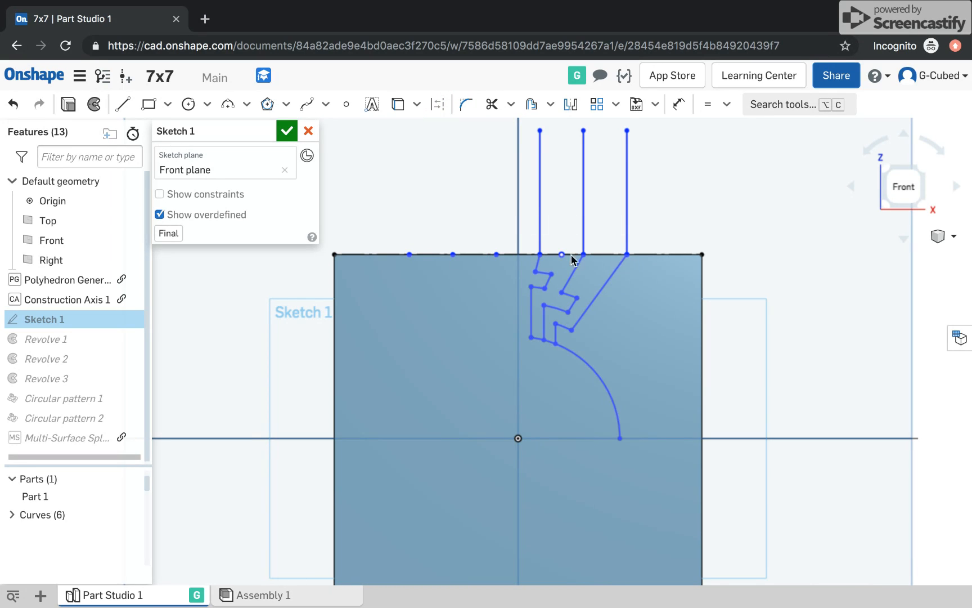
Step: Select the two outer segments of the upper construction line, clear the selection, and try moving the first division point
{"action": "left_click", "coordinate": [356, 254]}
{"action": "left_click", "coordinate": [666, 257]}
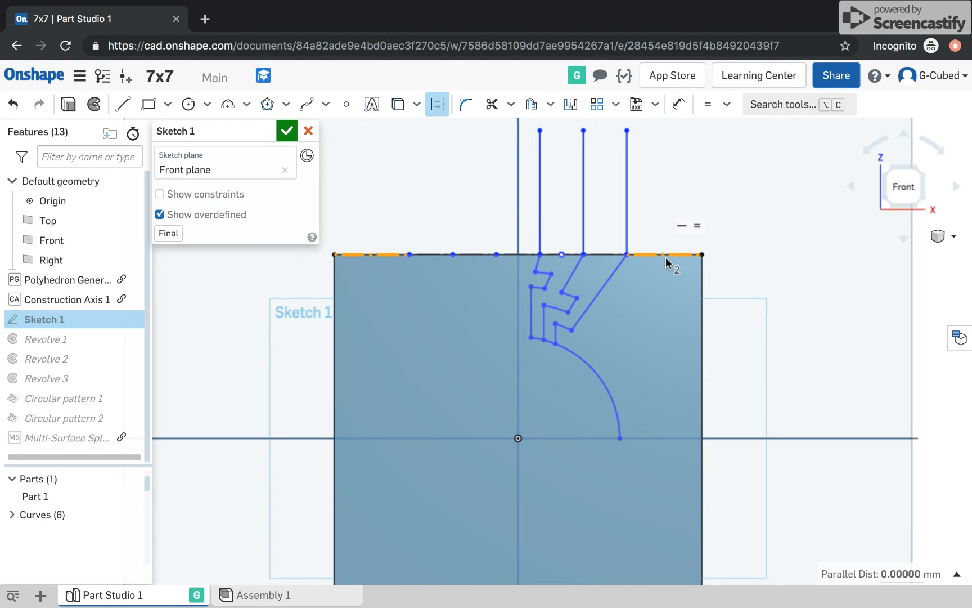
{"action": "key", "text": "e"}
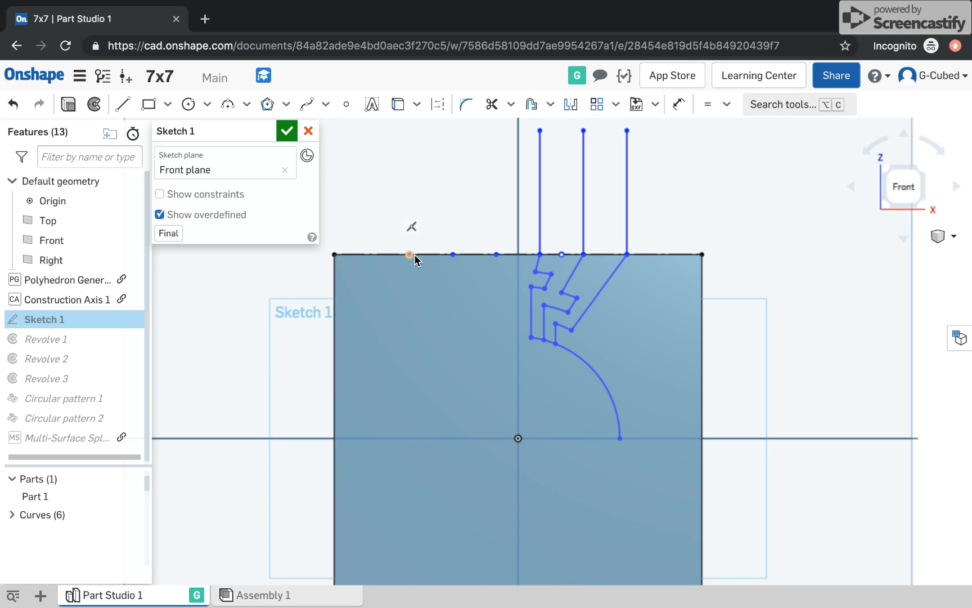
{"action": "mouse_move", "coordinate": [414, 254]}
{"action": "left_mouse_down"}
{"action": "mouse_move", "coordinate": [362, 252]}
{"action": "mouse_move", "coordinate": [401, 270]}
{"action": "left_mouse_up"}
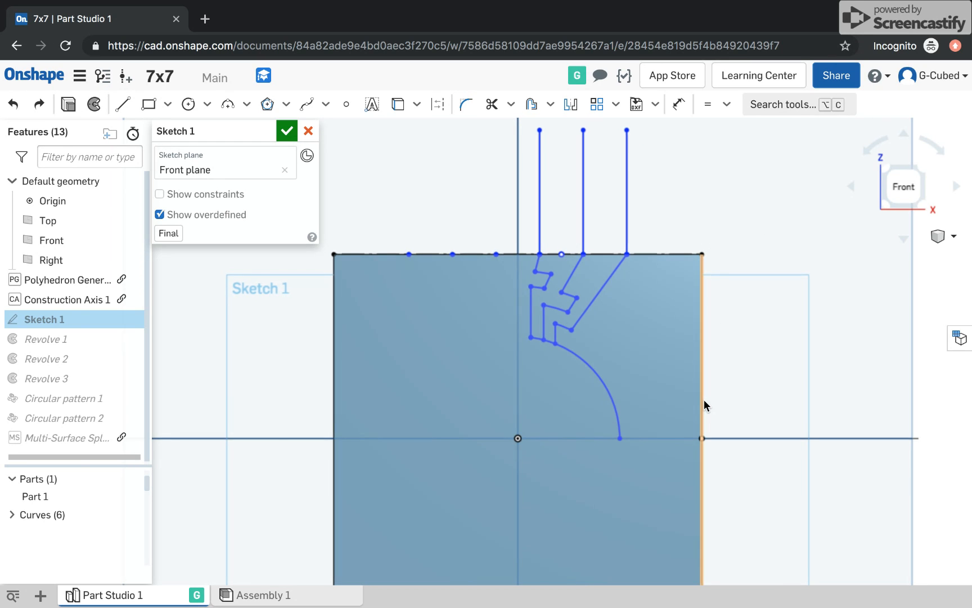
Step: Examine the three slanted, stepped profile lines that run down from the division points on the cube's upper edge
{"action": "scroll", "coordinate": [705, 406], "scroll_direction": "up", "scroll_amount": 2}
{"action": "scroll", "coordinate": [560, 219], "scroll_direction": "up", "scroll_amount": 2}
{"action": "scroll", "coordinate": [554, 214], "scroll_direction": "up", "scroll_amount": 1}
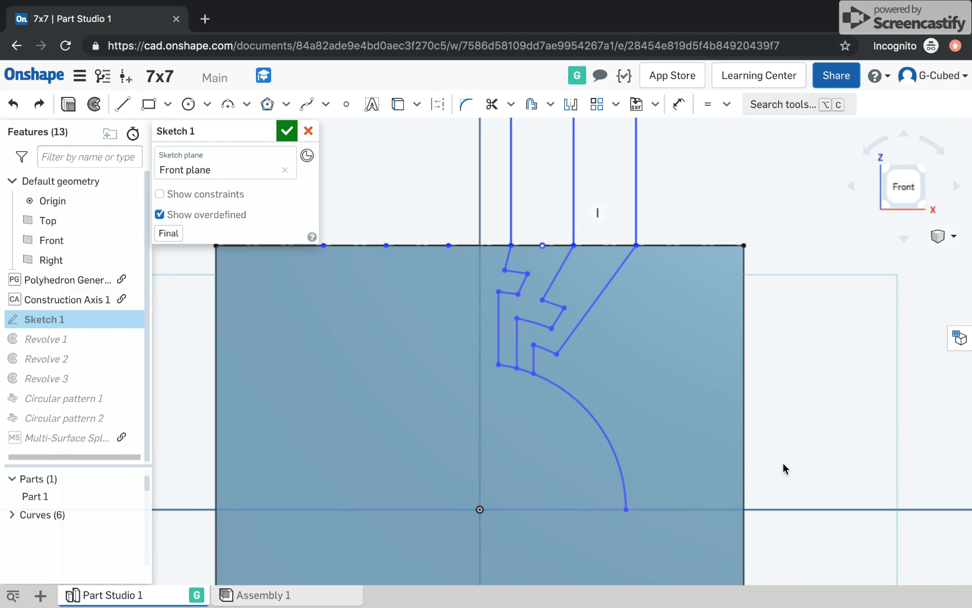
{"action": "scroll", "coordinate": [794, 458], "scroll_direction": "up", "scroll_amount": 1}
{"action": "scroll", "coordinate": [797, 434], "scroll_direction": "down", "scroll_amount": 1}
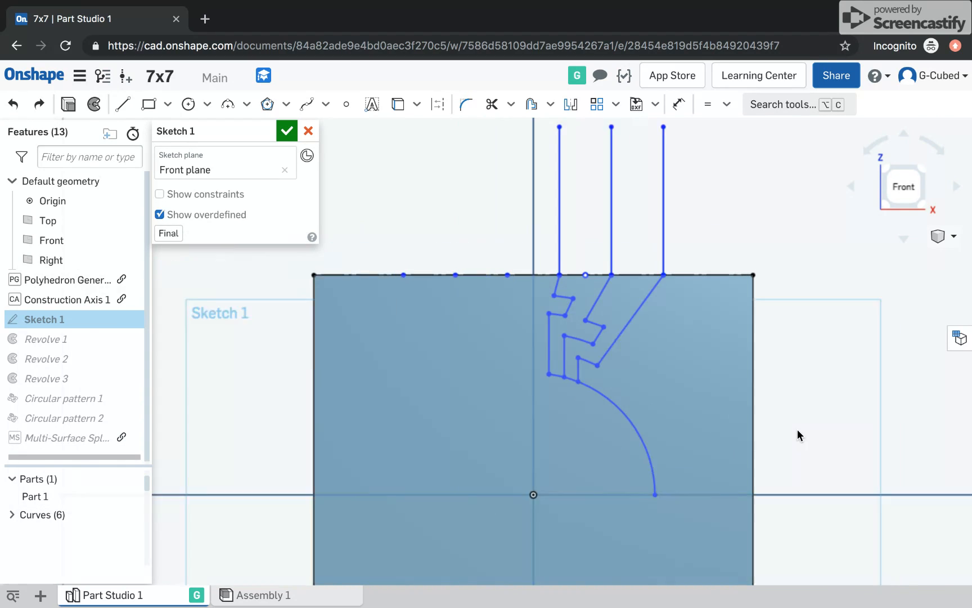
{"action": "scroll", "coordinate": [820, 398], "scroll_direction": "up", "scroll_amount": 1}
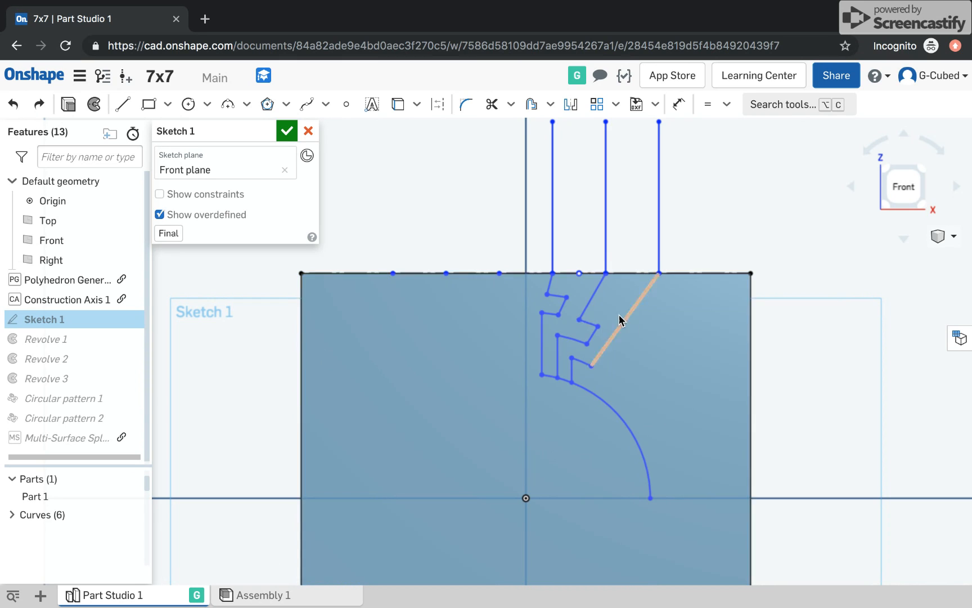
{"action": "scroll", "coordinate": [580, 349], "scroll_direction": "up", "scroll_amount": 5}
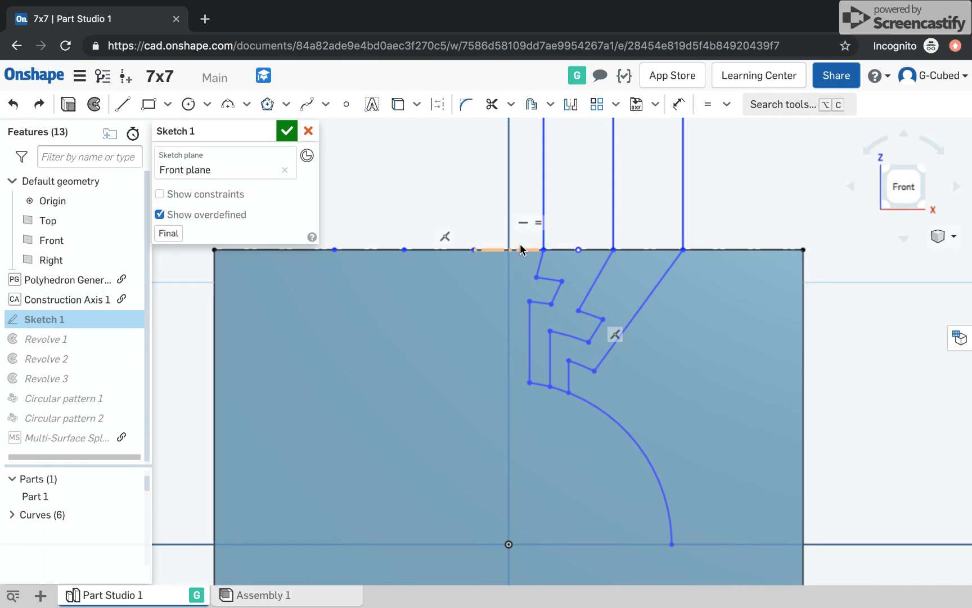
{"action": "scroll", "coordinate": [520, 253], "scroll_direction": "up", "scroll_amount": 2}
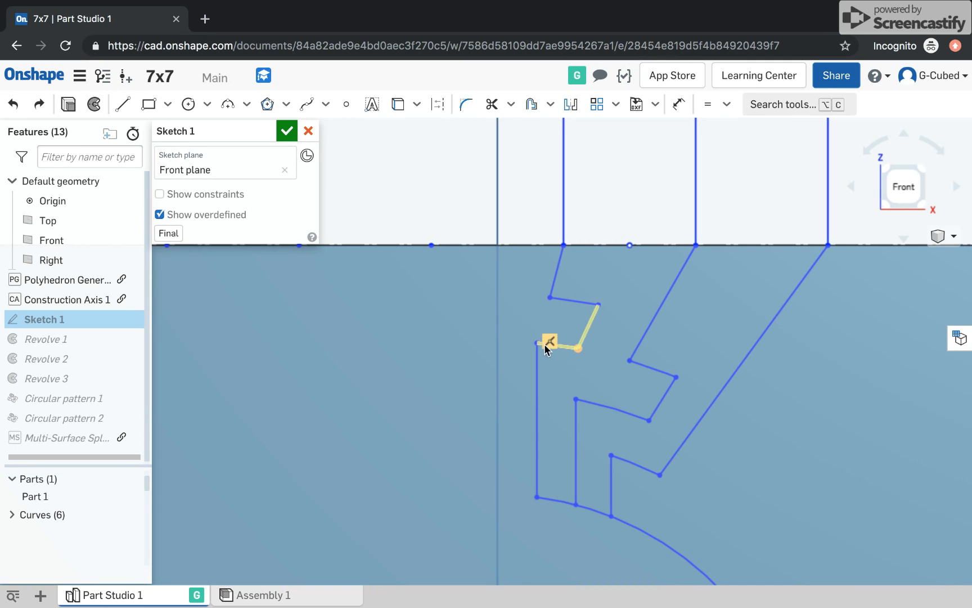
{"action": "scroll", "coordinate": [502, 293], "scroll_direction": "down", "scroll_amount": 2}
{"action": "scroll", "coordinate": [550, 478], "scroll_direction": "down", "scroll_amount": 3}
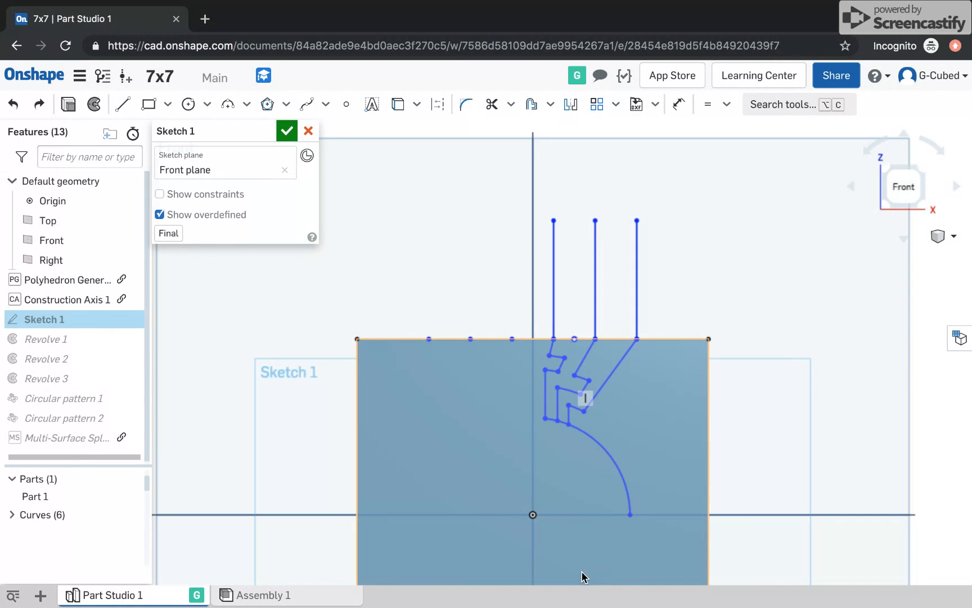
Step: Select the central arc to inspect it together with its centre at the origin, and clear the selection
{"action": "scroll", "coordinate": [581, 570], "scroll_direction": "up", "scroll_amount": 1}
{"action": "scroll", "coordinate": [582, 549], "scroll_direction": "up", "scroll_amount": 1}
{"action": "left_click", "coordinate": [598, 412]}
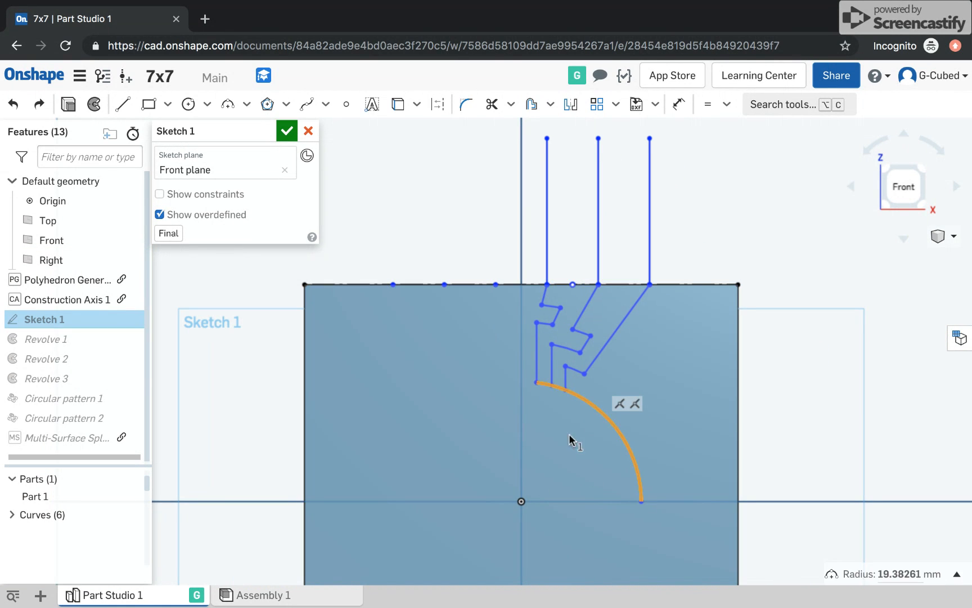
{"action": "left_click", "coordinate": [520, 502]}
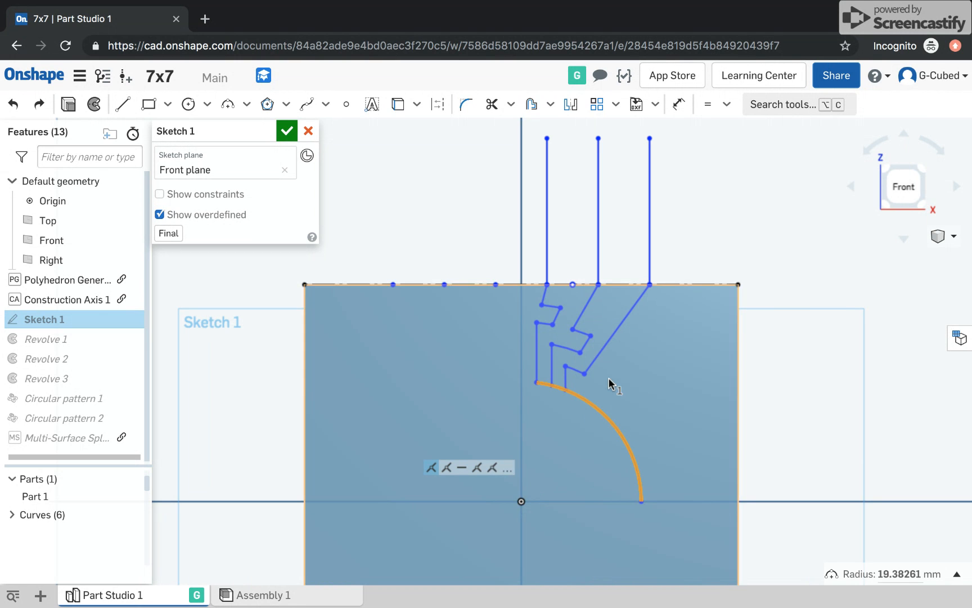
{"action": "scroll", "coordinate": [608, 377], "scroll_direction": "down", "scroll_amount": 2}
{"action": "left_click", "coordinate": [803, 373]}
Step: Inspect the first profile's vertical inner line, from its upper endpoint down to where it meets the central arc
{"action": "scroll", "coordinate": [557, 380], "scroll_direction": "up", "scroll_amount": 3}
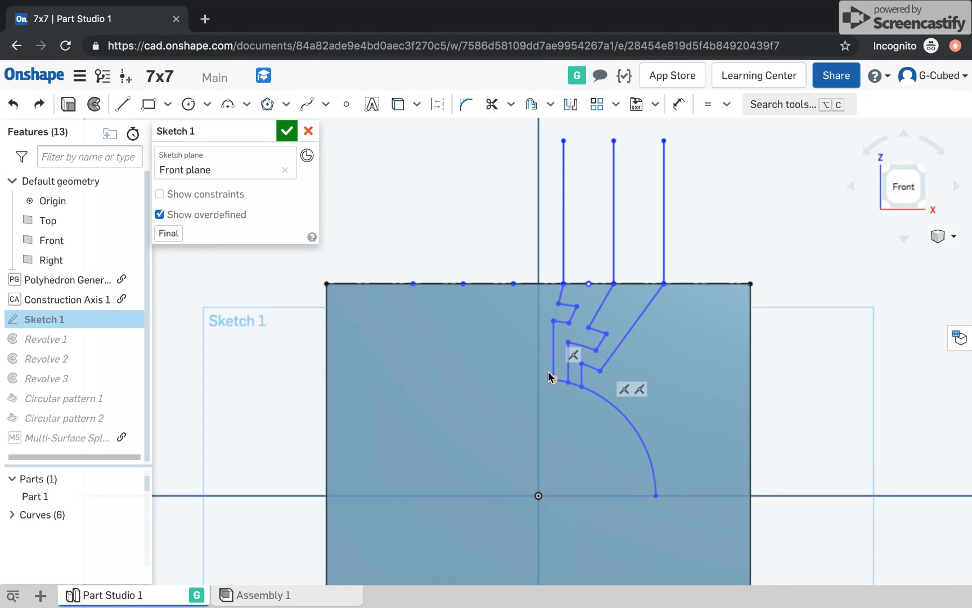
{"action": "scroll", "coordinate": [594, 399], "scroll_direction": "up", "scroll_amount": 2}
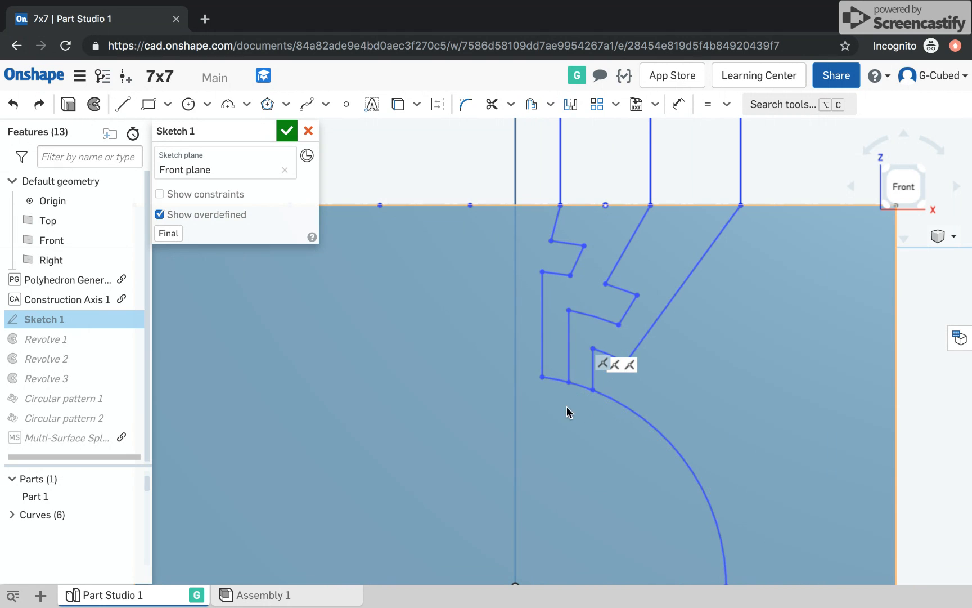
{"action": "left_click", "coordinate": [543, 272]}
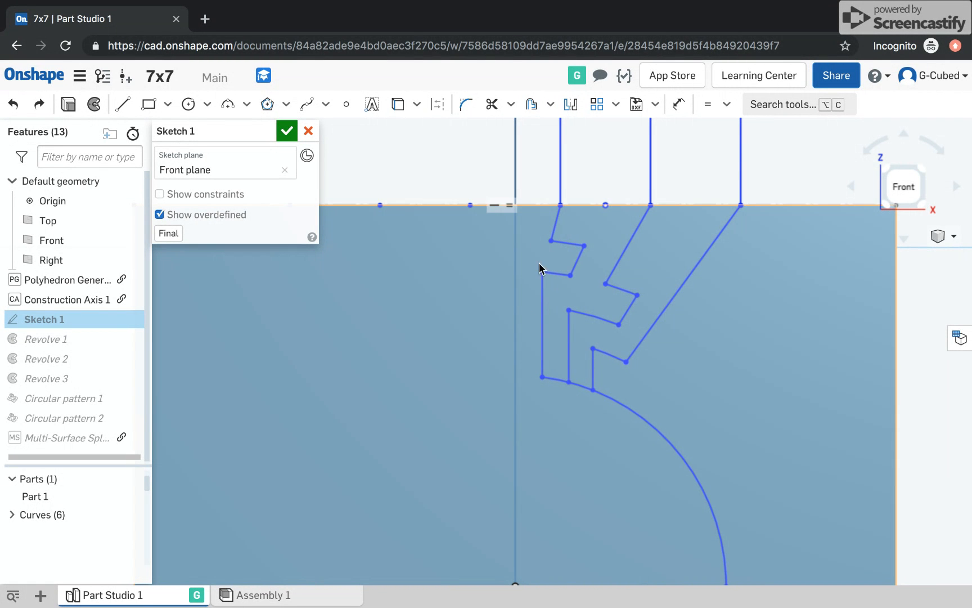
{"action": "left_click", "coordinate": [539, 377]}
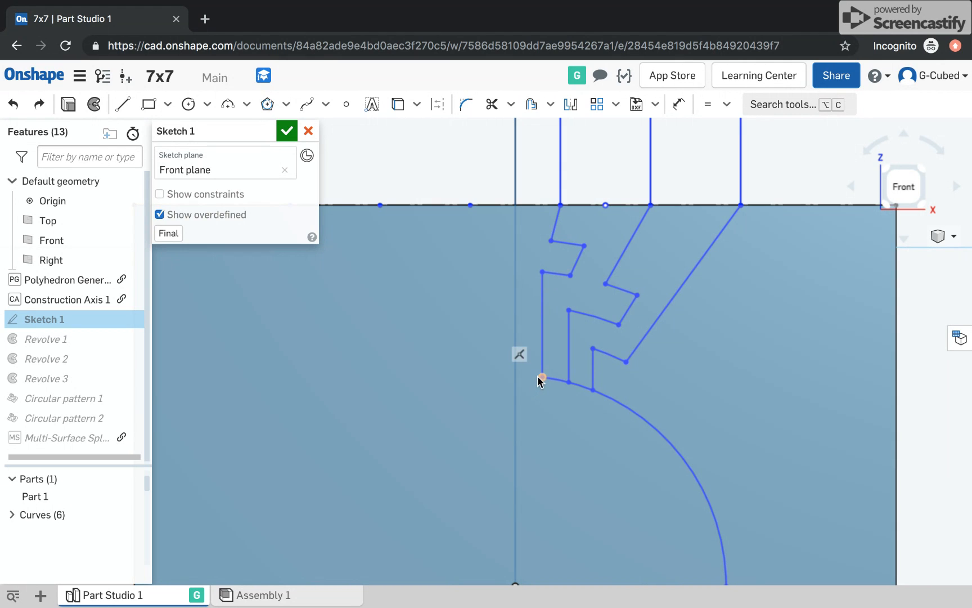
{"action": "scroll", "coordinate": [498, 446], "scroll_direction": "down", "scroll_amount": 3}
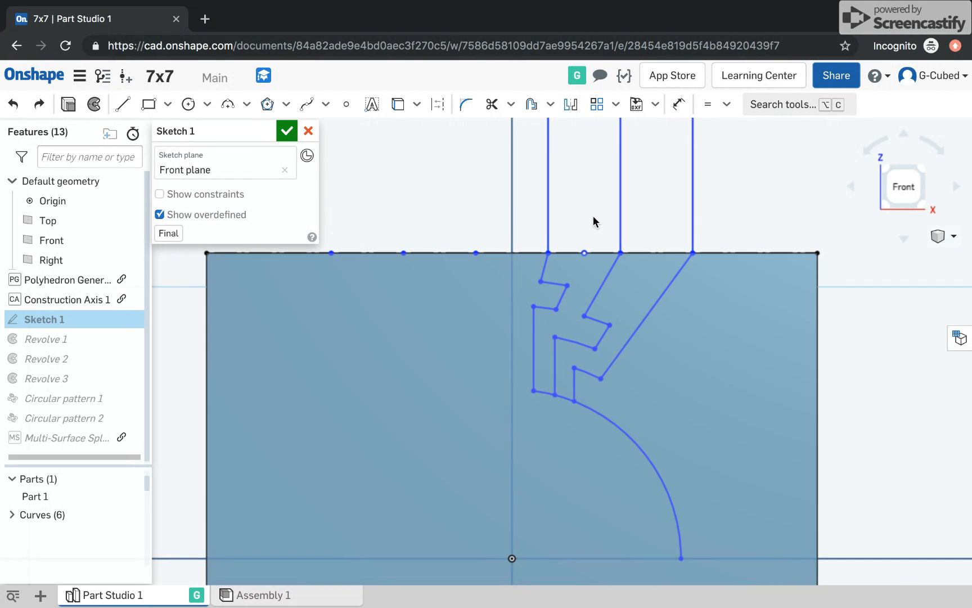
{"action": "scroll", "coordinate": [593, 215], "scroll_direction": "up", "scroll_amount": 2}
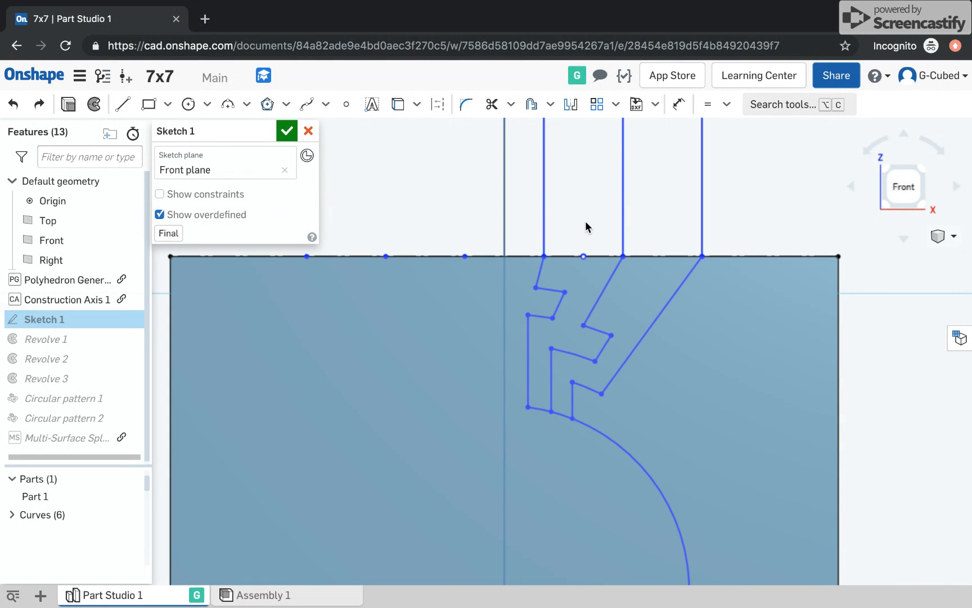
{"action": "scroll", "coordinate": [569, 213], "scroll_direction": "up", "scroll_amount": 1}
{"action": "left_click", "coordinate": [563, 263]}
{"action": "scroll", "coordinate": [581, 302], "scroll_direction": "up", "scroll_amount": 2}
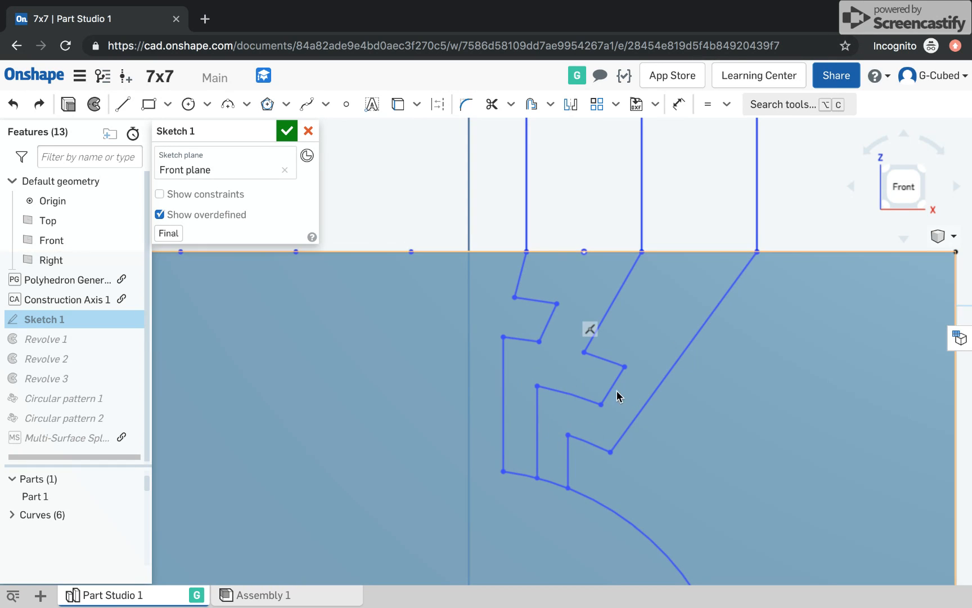
Step: Examine the hooked steps of the second and third profiles and how their vertical lines end on the central arc
{"action": "scroll", "coordinate": [700, 512], "scroll_direction": "down", "scroll_amount": 3}
{"action": "scroll", "coordinate": [701, 512], "scroll_direction": "up", "scroll_amount": 2}
{"action": "scroll", "coordinate": [641, 453], "scroll_direction": "up", "scroll_amount": 1}
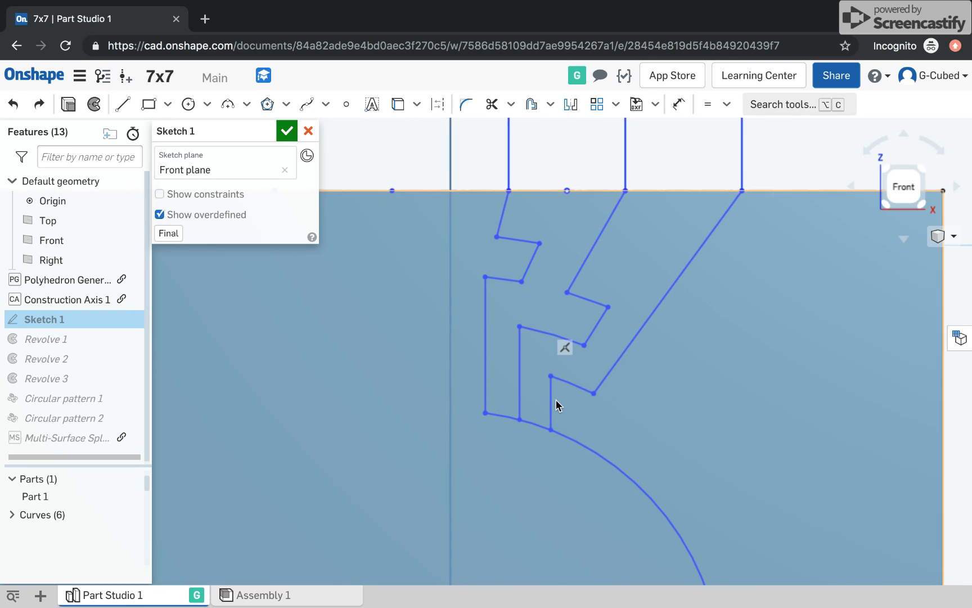
{"action": "scroll", "coordinate": [556, 404], "scroll_direction": "down", "scroll_amount": 2}
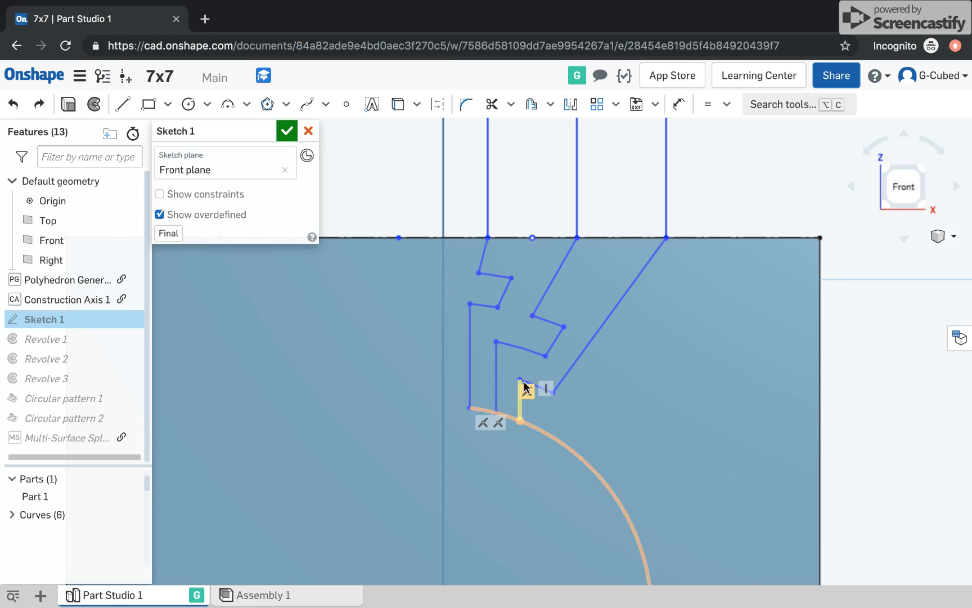
{"action": "left_click", "coordinate": [652, 371]}
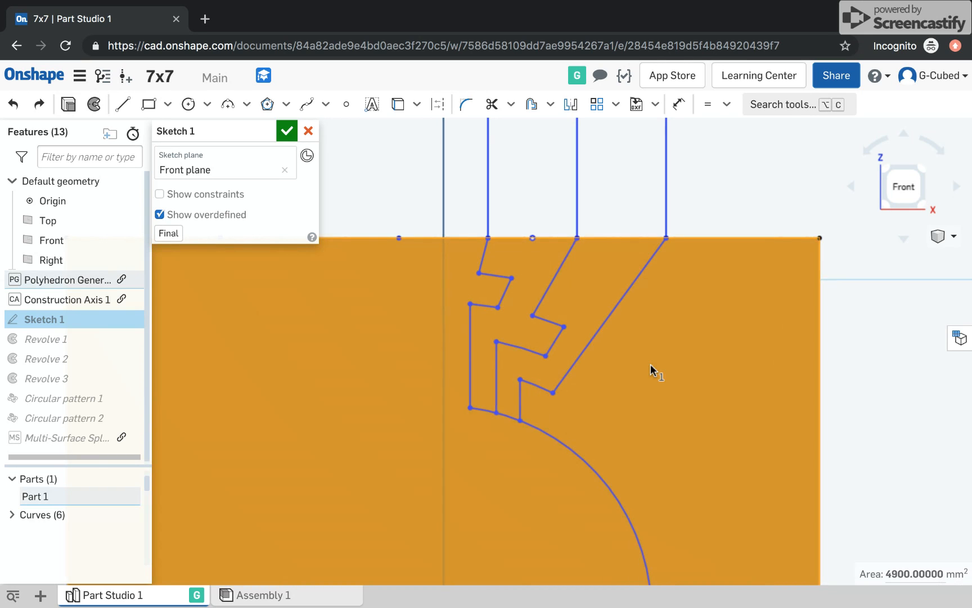
{"action": "scroll", "coordinate": [651, 370], "scroll_direction": "down", "scroll_amount": 1}
{"action": "left_click", "coordinate": [651, 370]}
{"action": "scroll", "coordinate": [546, 401], "scroll_direction": "up", "scroll_amount": 2}
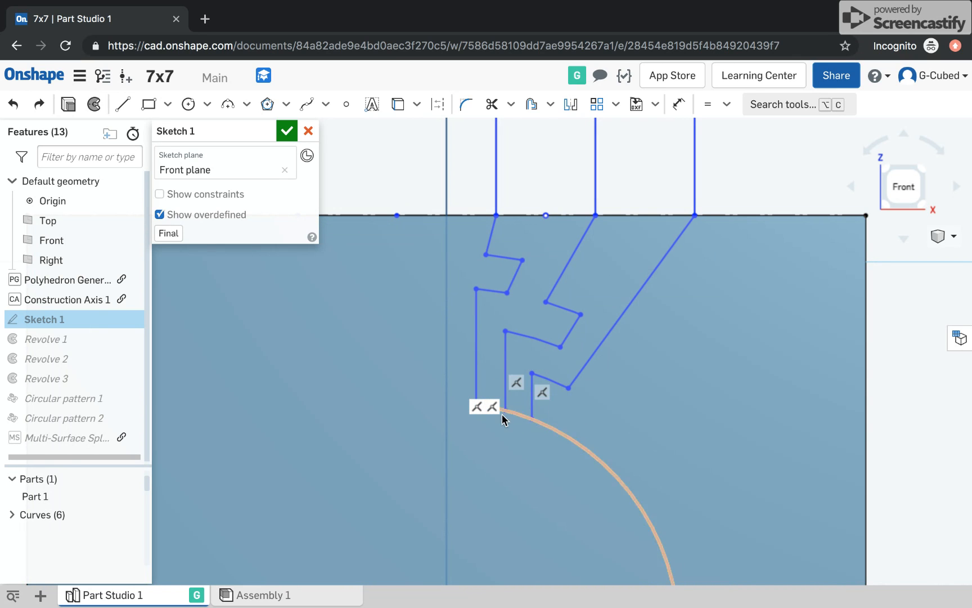
{"action": "scroll", "coordinate": [595, 395], "scroll_direction": "down", "scroll_amount": 3}
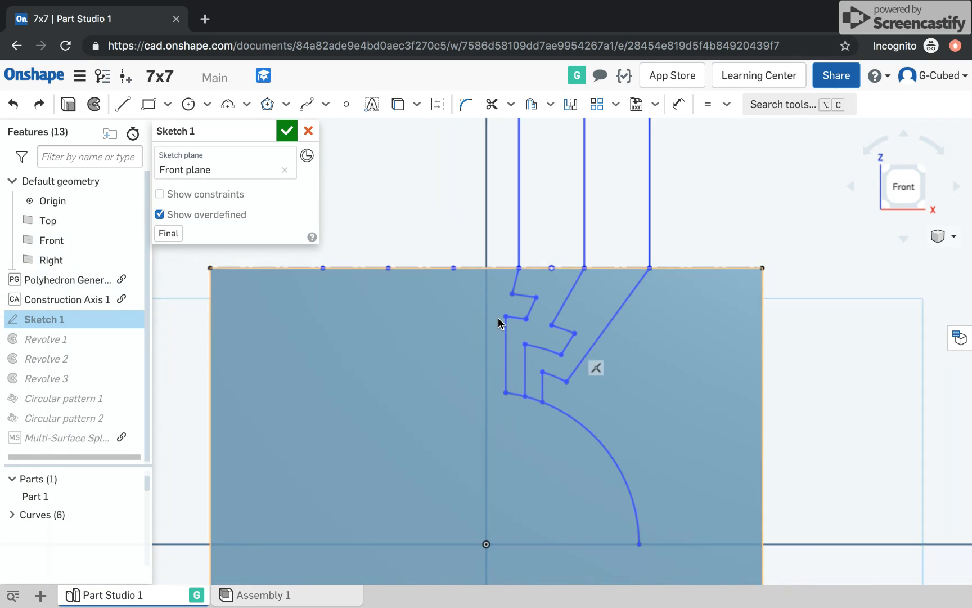
{"action": "scroll", "coordinate": [567, 450], "scroll_direction": "up", "scroll_amount": 3}
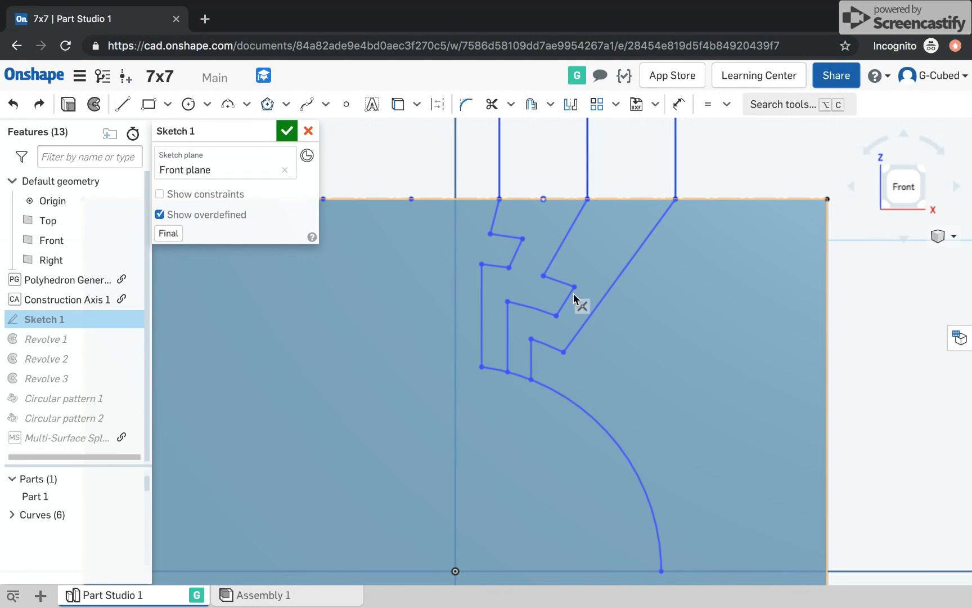
{"action": "scroll", "coordinate": [510, 403], "scroll_direction": "down", "scroll_amount": 2}
{"action": "scroll", "coordinate": [554, 309], "scroll_direction": "up", "scroll_amount": 1}
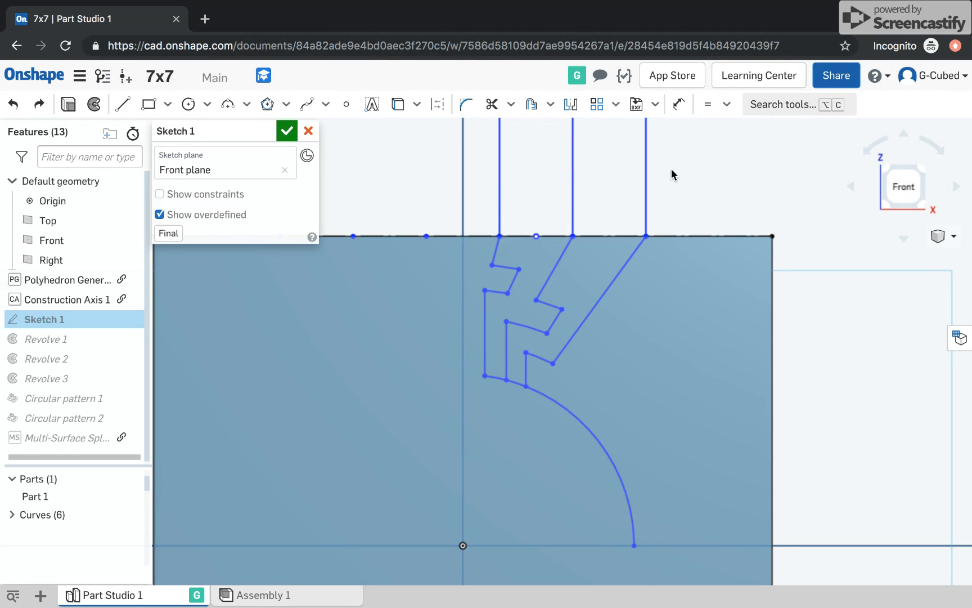
{"action": "scroll", "coordinate": [639, 312], "scroll_direction": "down", "scroll_amount": 1}
{"action": "scroll", "coordinate": [642, 314], "scroll_direction": "up", "scroll_amount": 1}
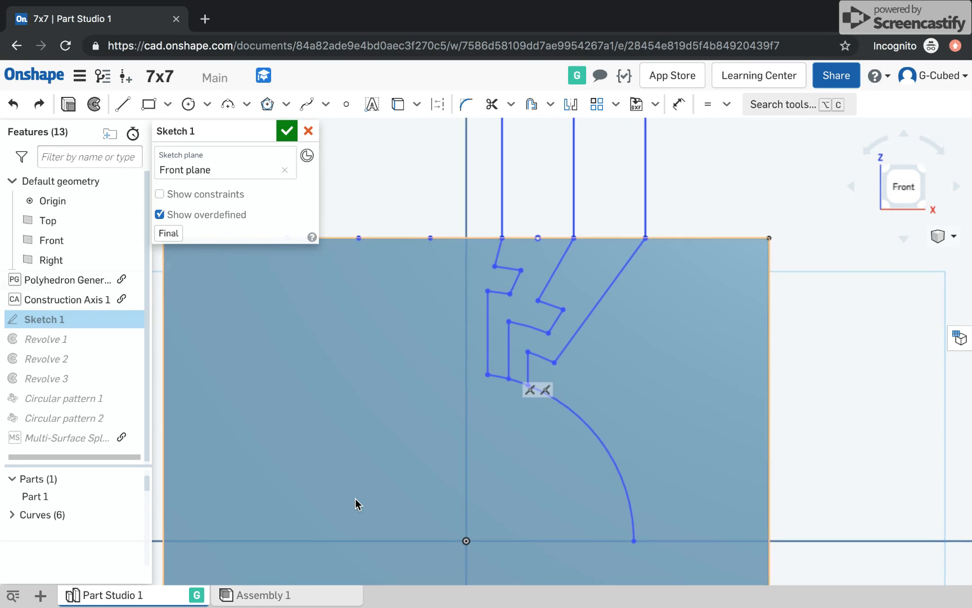
Step: Review the overall layout of the three stepped profiles and the central arc, and close Sketch 1 with its geometry accepted
{"action": "scroll", "coordinate": [536, 365], "scroll_direction": "down", "scroll_amount": 5}
{"action": "scroll", "coordinate": [565, 341], "scroll_direction": "up", "scroll_amount": 3}
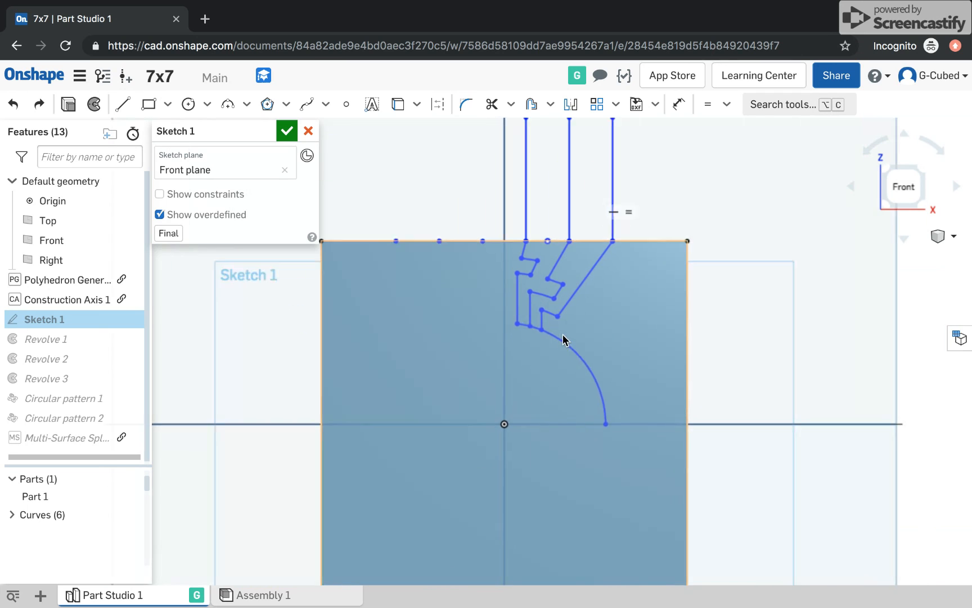
{"action": "scroll", "coordinate": [563, 338], "scroll_direction": "up", "scroll_amount": 3}
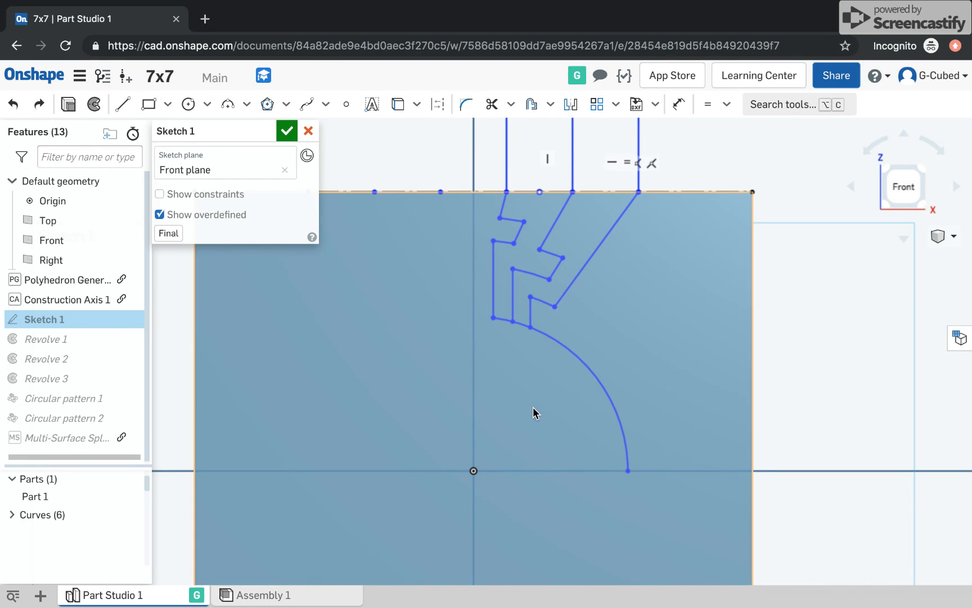
{"action": "scroll", "coordinate": [546, 394], "scroll_direction": "down", "scroll_amount": 2}
{"action": "scroll", "coordinate": [582, 183], "scroll_direction": "up", "scroll_amount": 1}
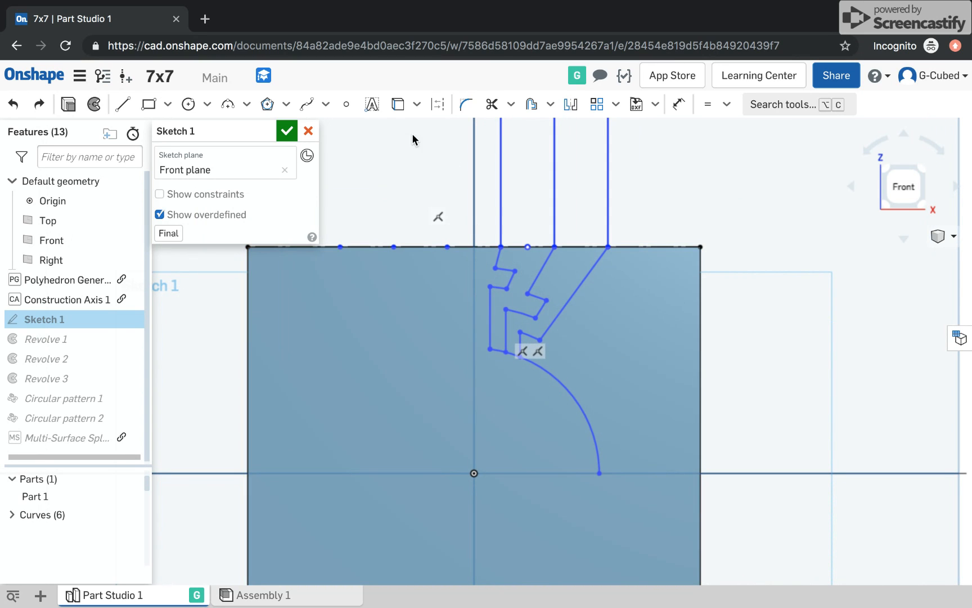
{"action": "left_click", "coordinate": [286, 131]}
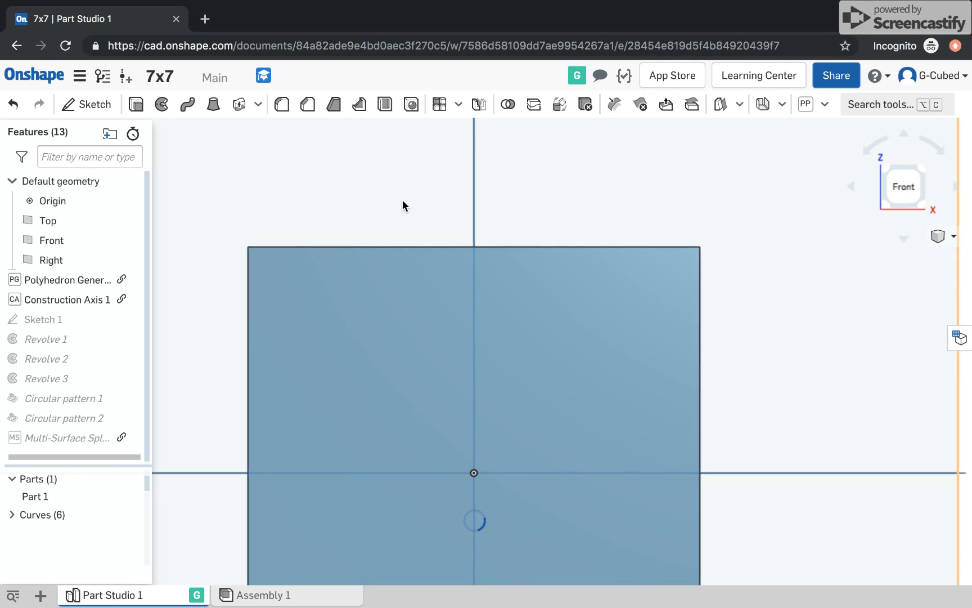
Step: Examine the regenerated 7x7 cube and its cut lines from an angled view of the right side
{"action": "scroll", "coordinate": [403, 199], "scroll_direction": "down", "scroll_amount": 3}
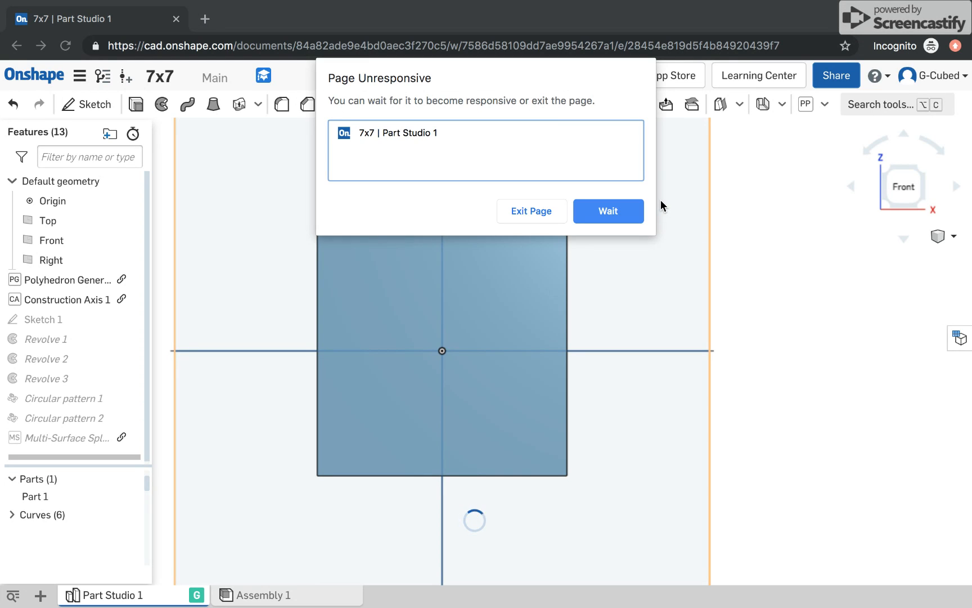
{"action": "right_click_drag", "start_coordinate": [639, 202], "coordinate": [537, 221]}
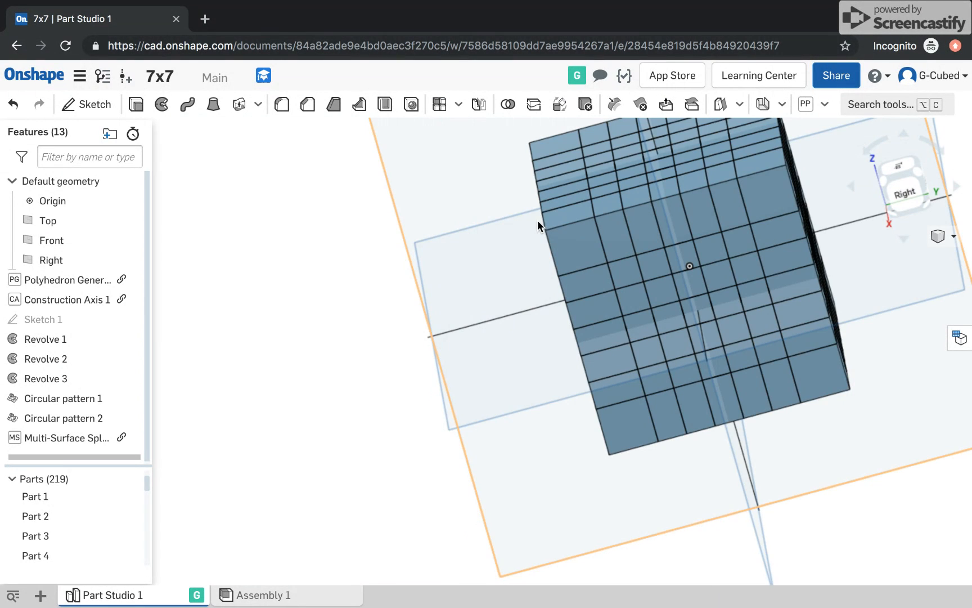